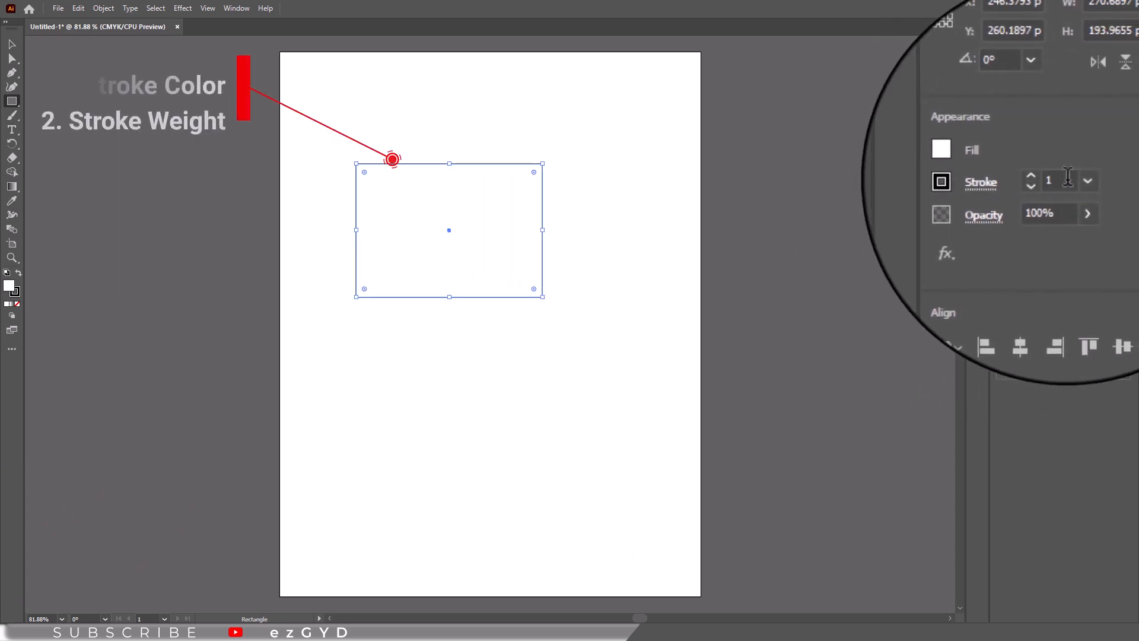
Give the rectangle a light red stroke with a weight of 12 pt.
scroll(1069, 177, "up", 7)
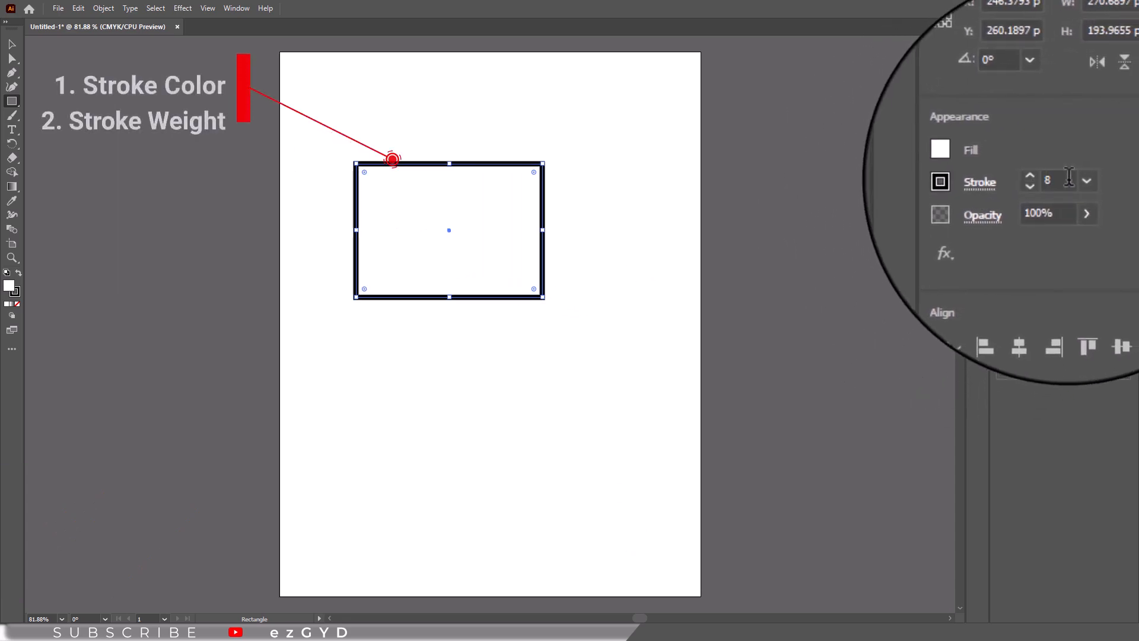
left_click(999, 179)
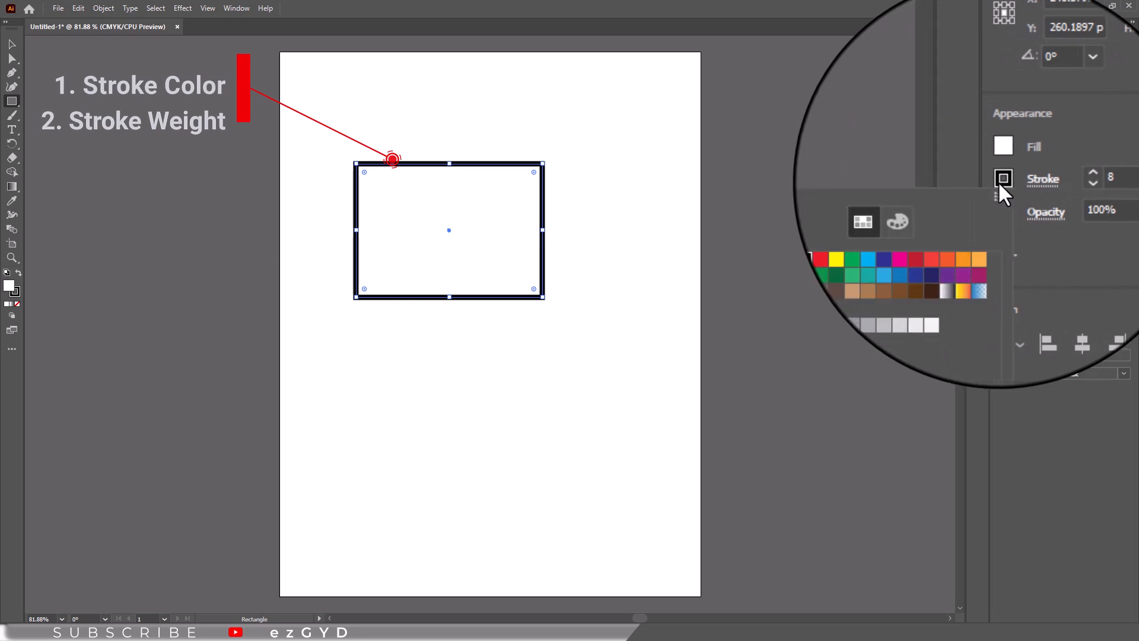
left_click(980, 225)
left_click(949, 224)
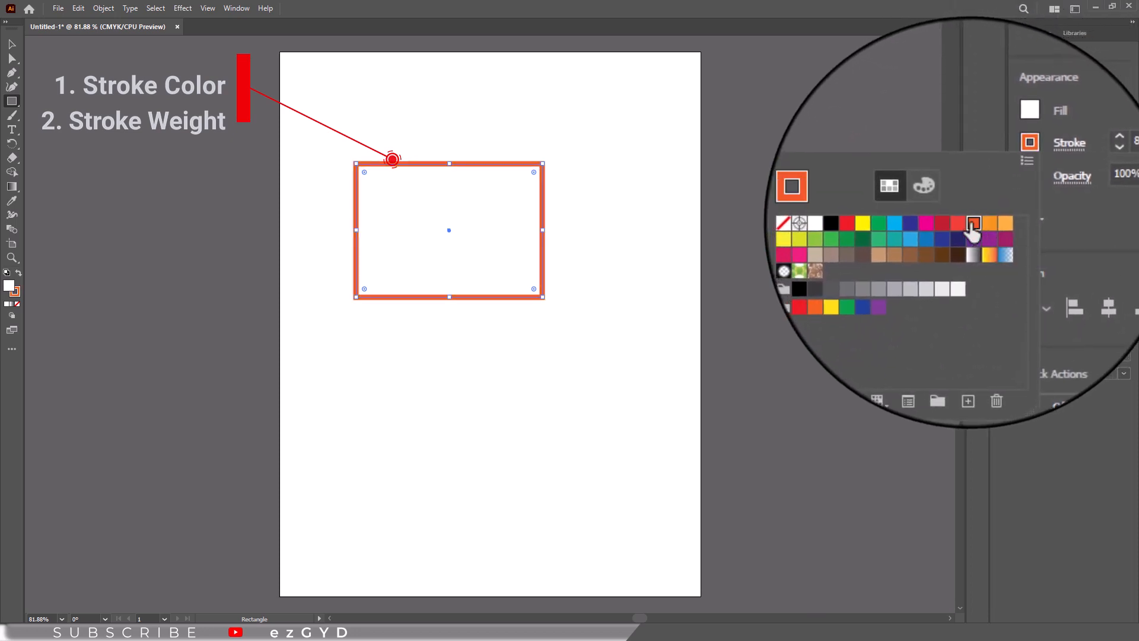
left_click(1062, 185)
left_click(1066, 179)
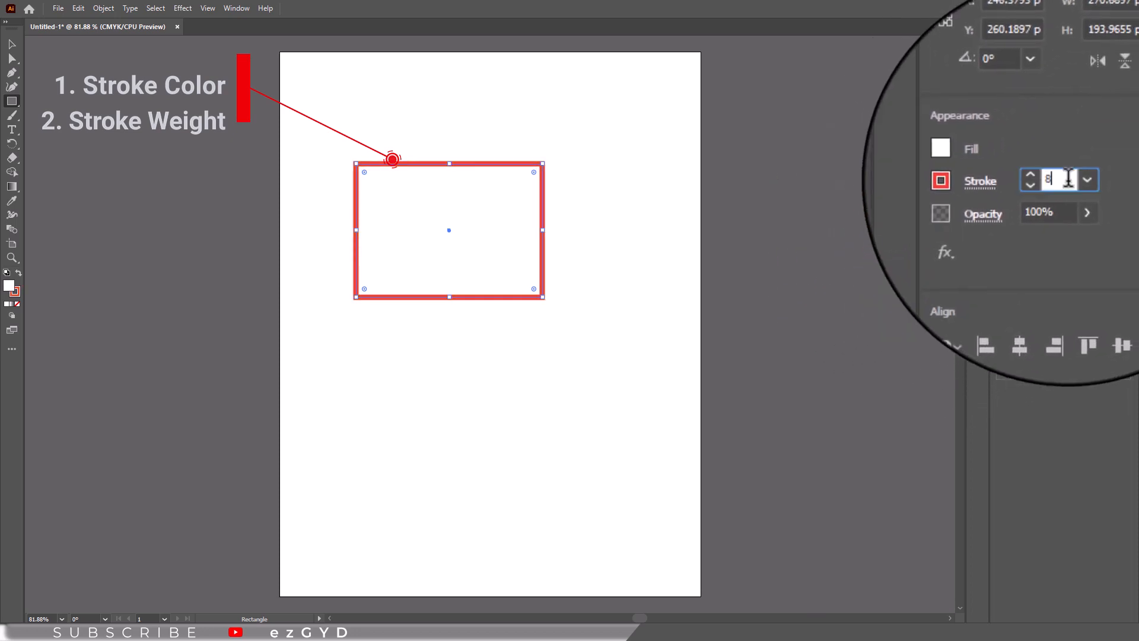
scroll(1067, 178, "up", 4)
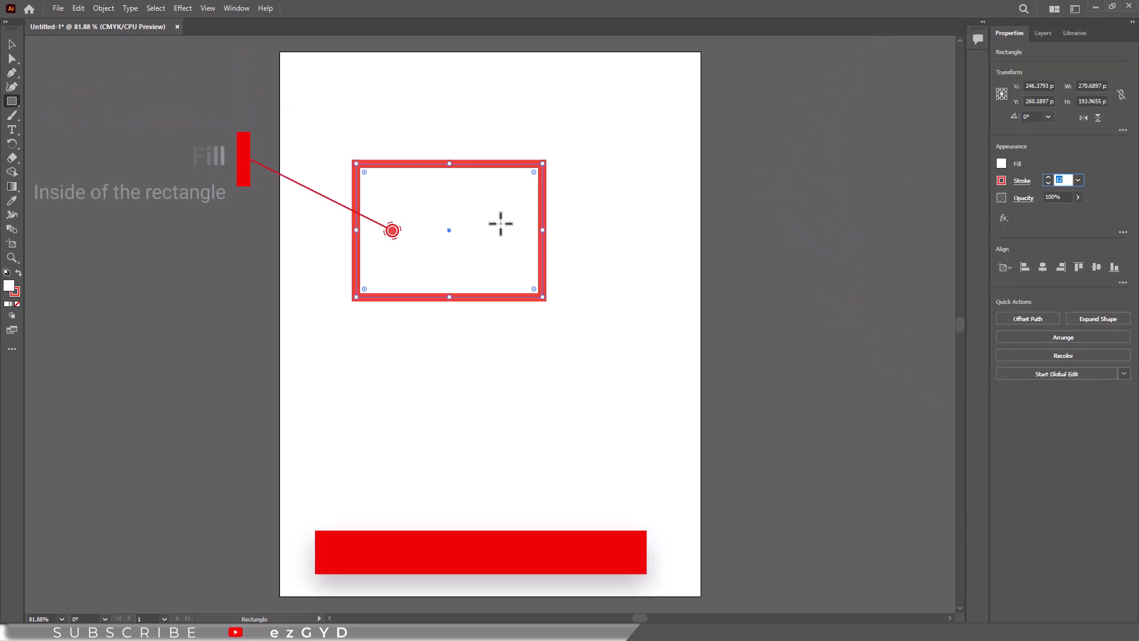
Fill the rectangle with the dark red swatch.
left_click(1002, 162)
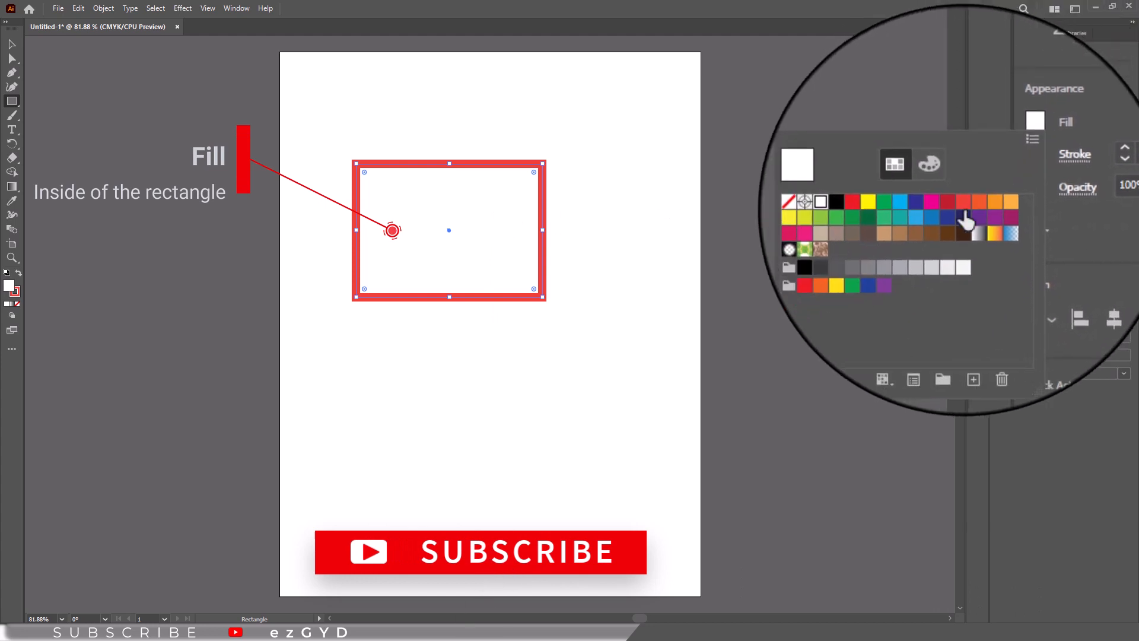
left_click(925, 221)
left_click(963, 206)
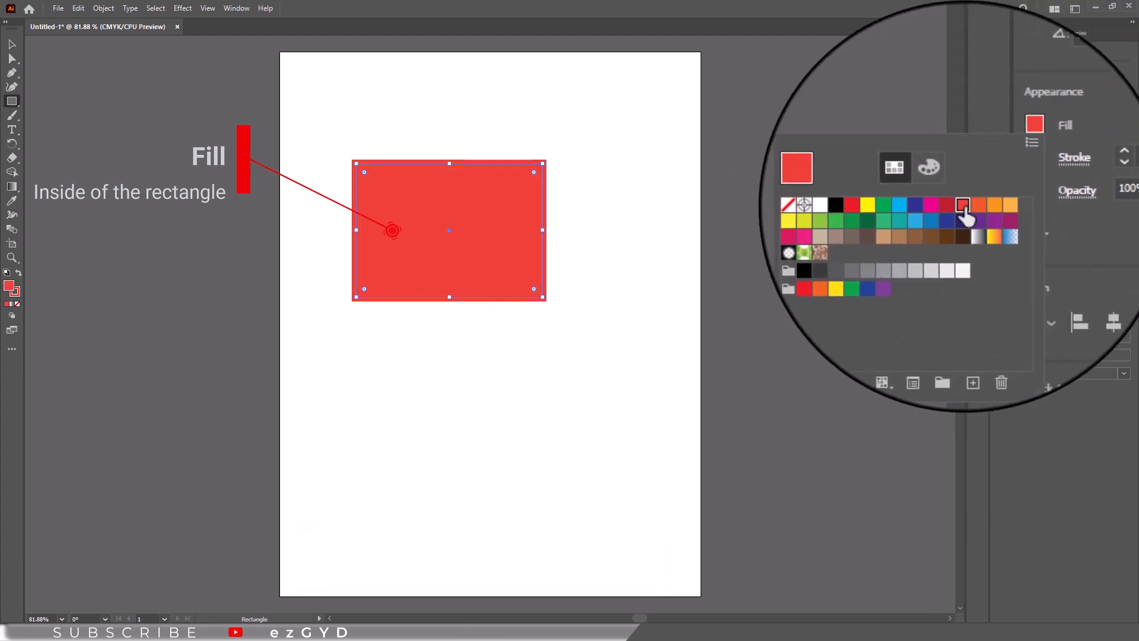
left_click(947, 206)
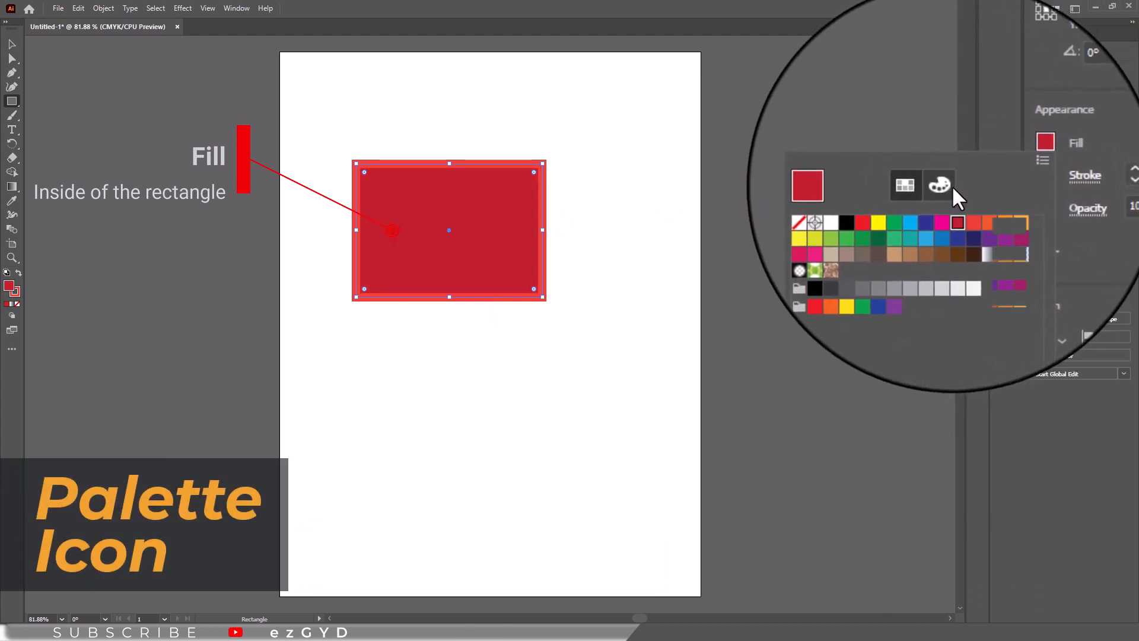
Mix the rectangle's fill in CMYK with magenta at 31% and cyan at 25%.
left_click(952, 185)
left_click_drag(941, 221, 924, 221)
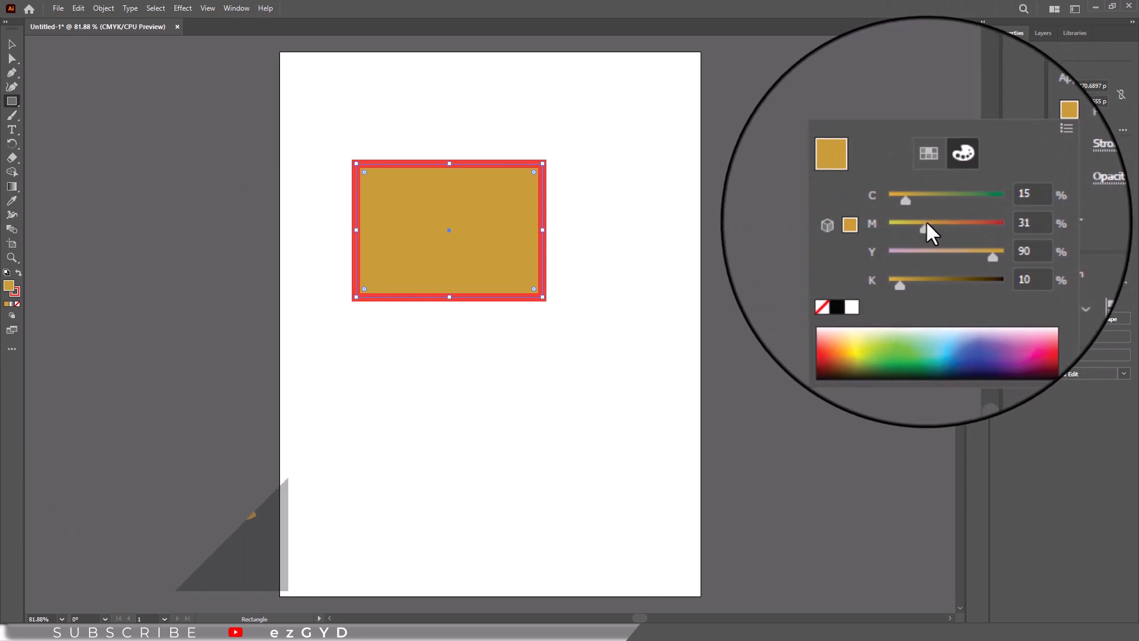
left_click(954, 209)
left_click_drag(953, 208, 921, 207)
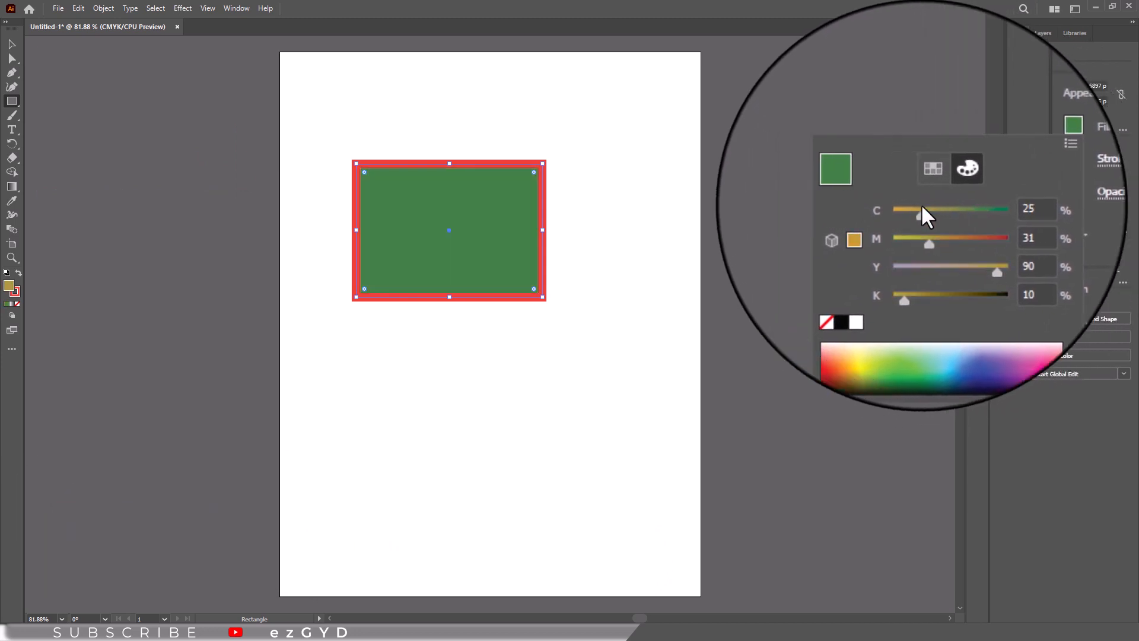
Switch the fill's color sliders to RGB and set the green value to 186.
left_click(1000, 172)
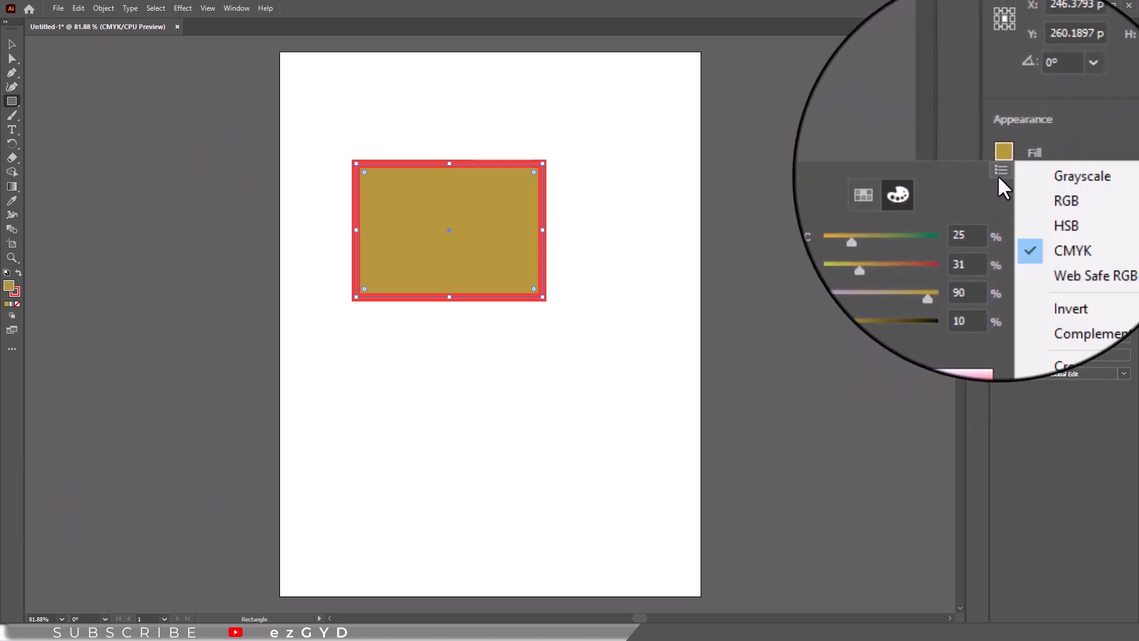
left_click(1037, 189)
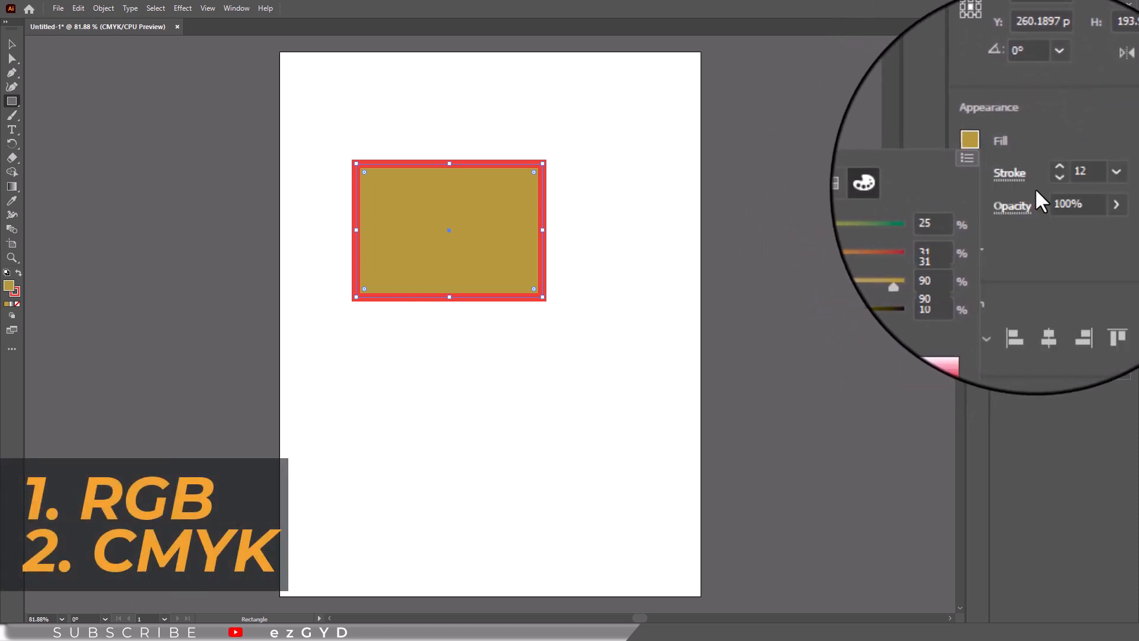
left_click_drag(941, 232, 932, 233)
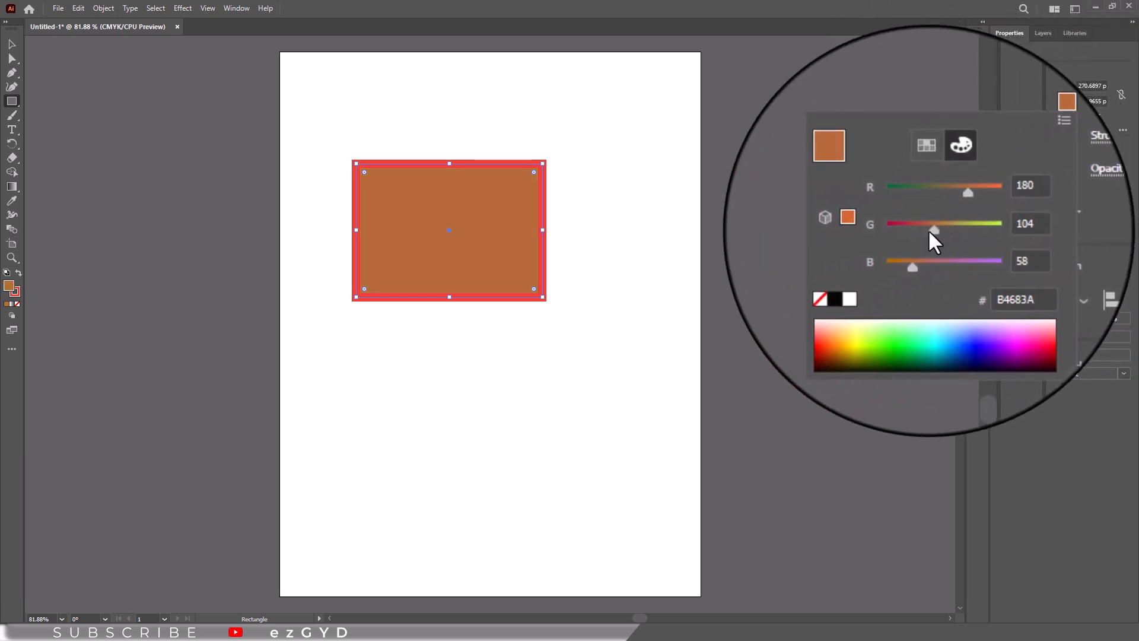
left_click(949, 228)
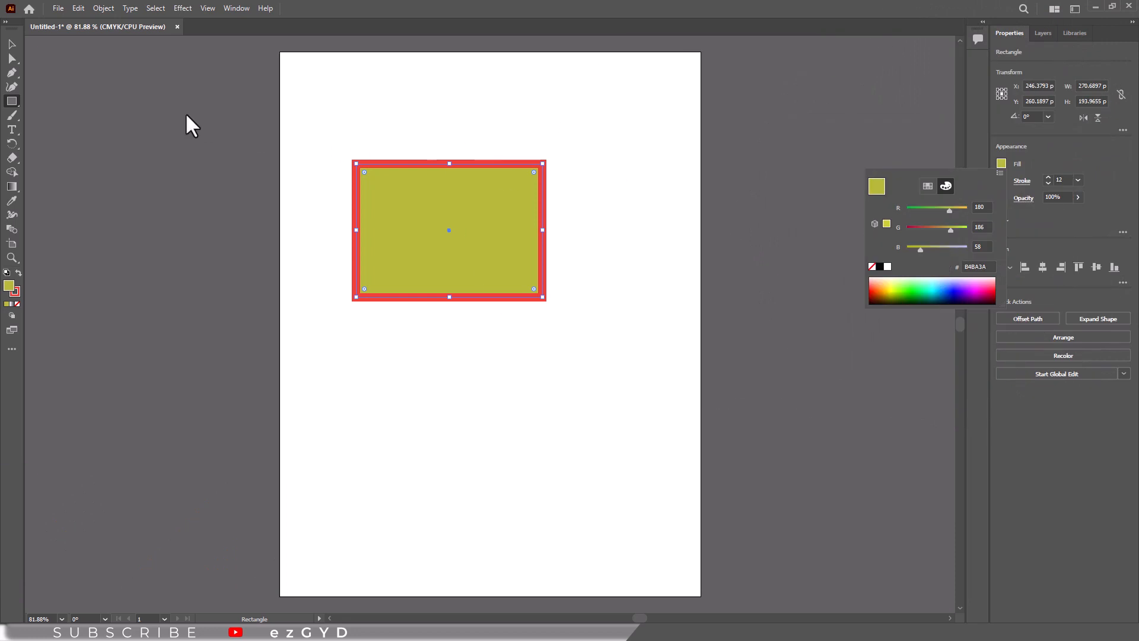
Place a copy of the rectangle overlapping the original's lower-right part, and set the green value of the copy's fill to 69.
left_click(16, 42)
left_click(13, 41)
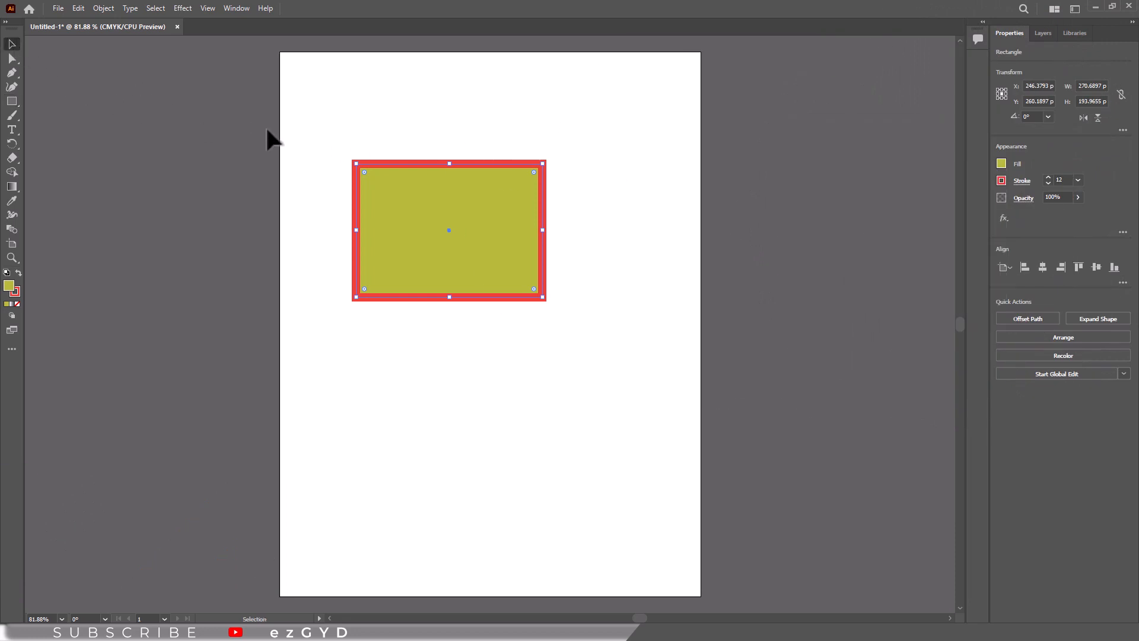
left_click_drag(417, 230, 464, 240)
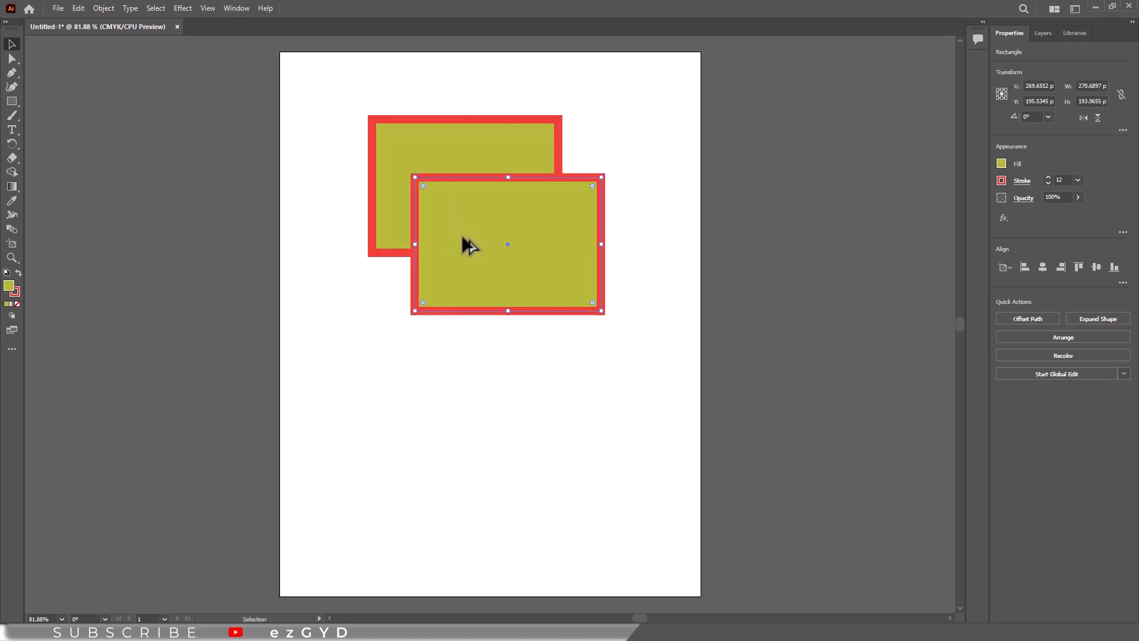
left_click(1001, 163)
left_click_drag(949, 227, 923, 227)
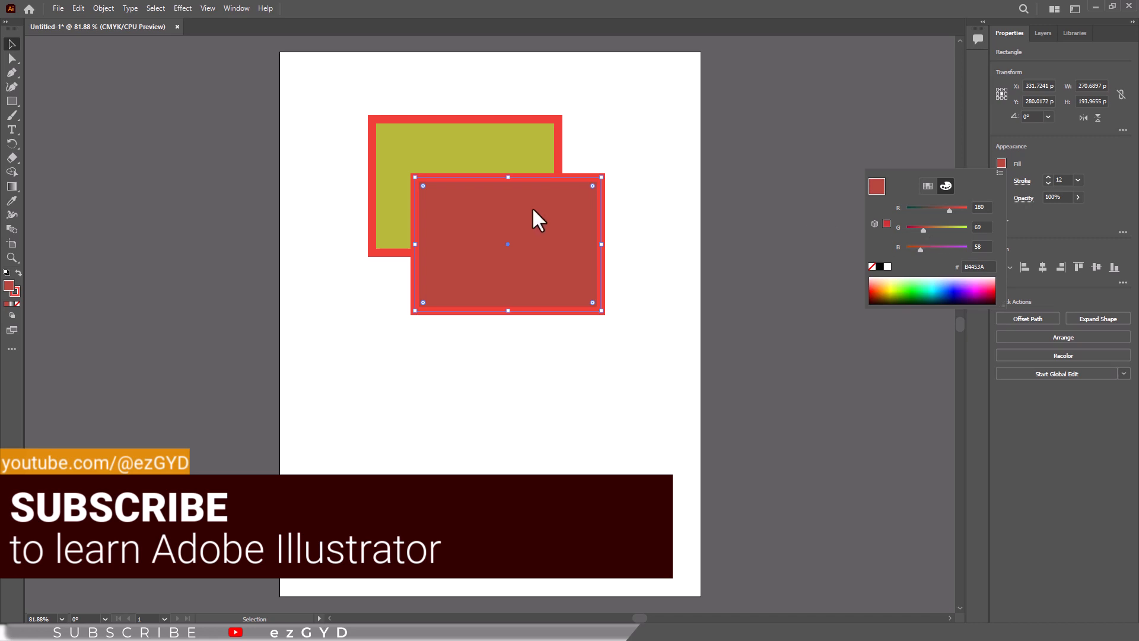
Send the reddish rectangle backward, behind the olive one.
left_click(109, 8)
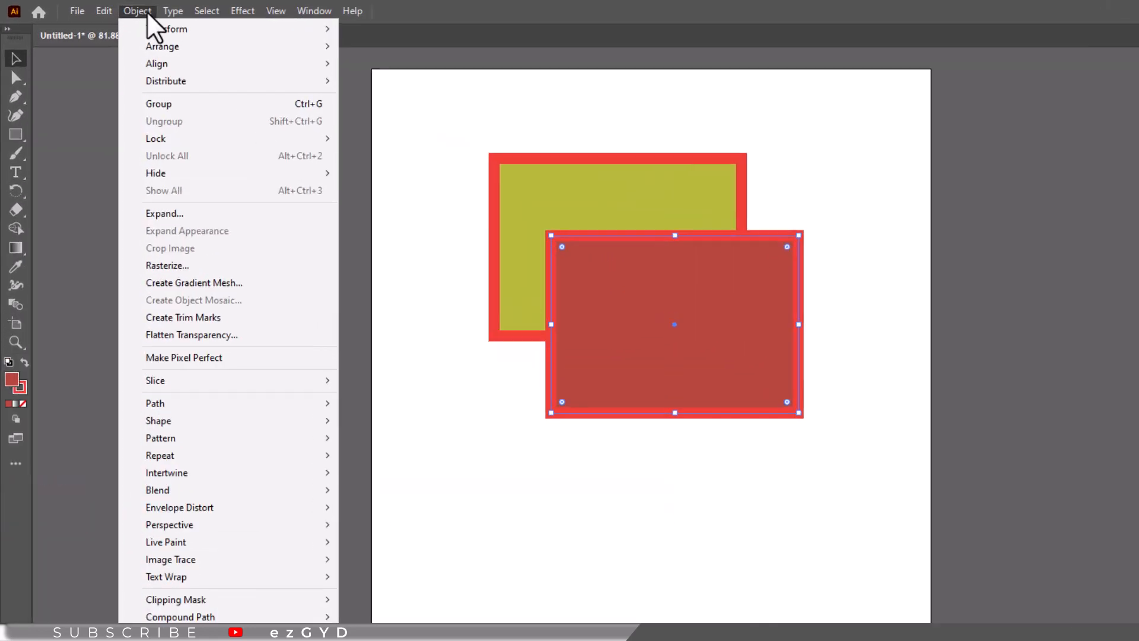
mouse_move(284, 46)
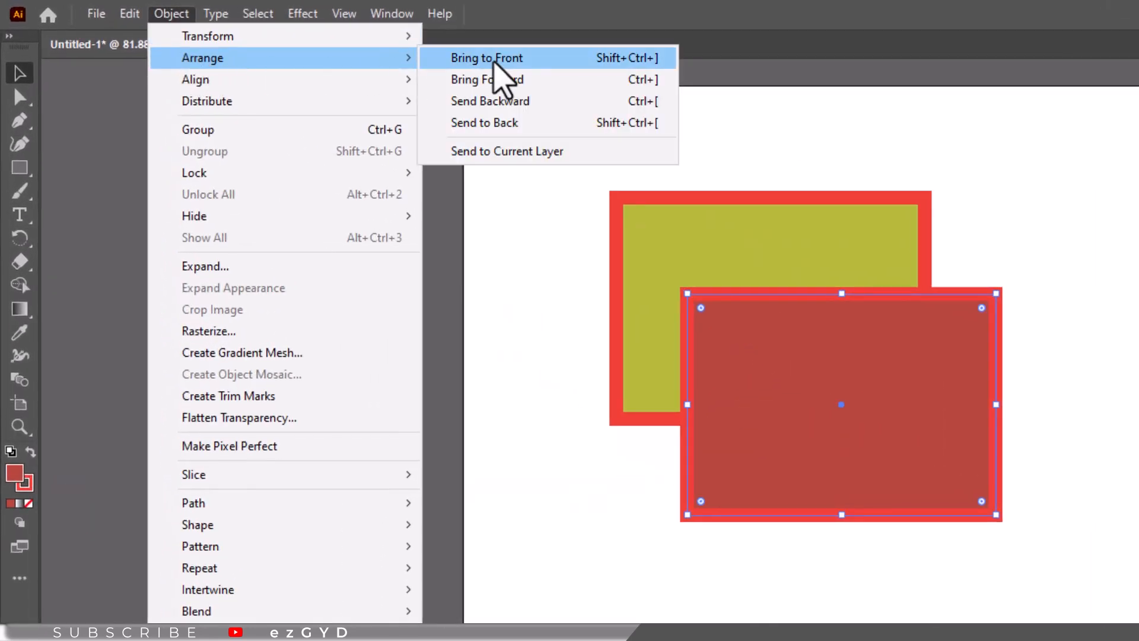
left_click(520, 105)
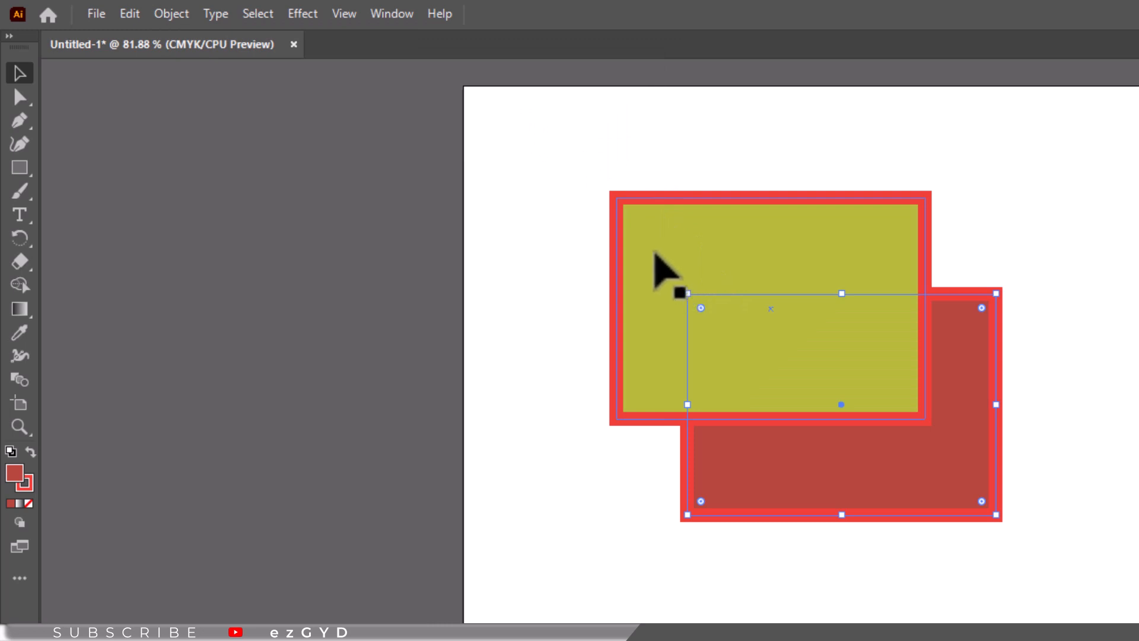
Group the two overlapping rectangles and move the group down the artboard.
left_click_drag(564, 182, 911, 510)
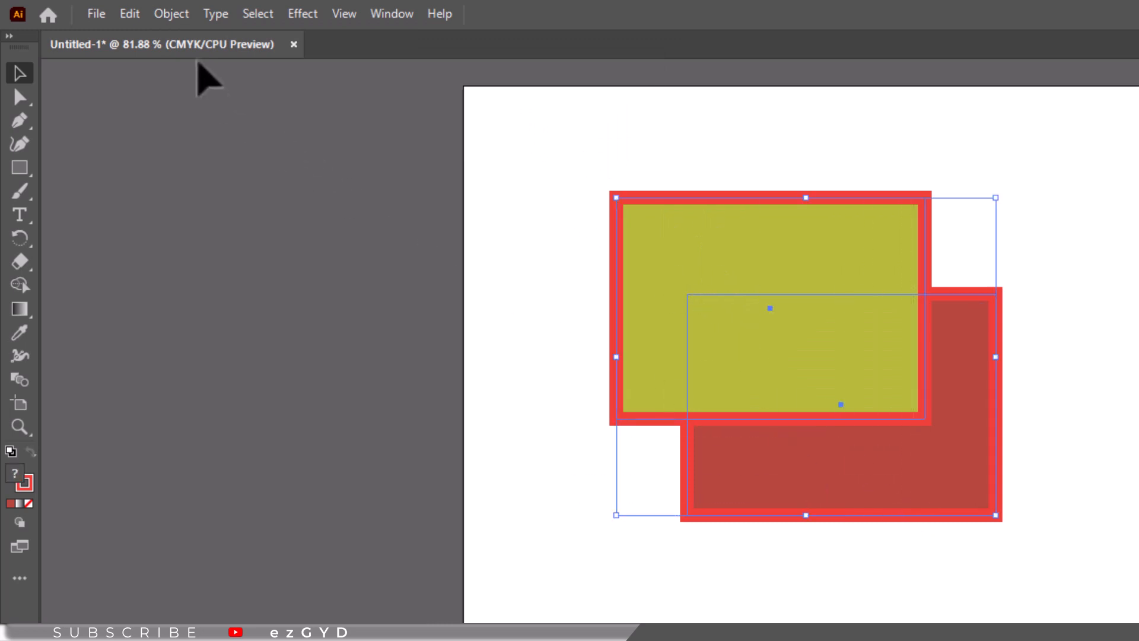
left_click(170, 14)
left_click(196, 127)
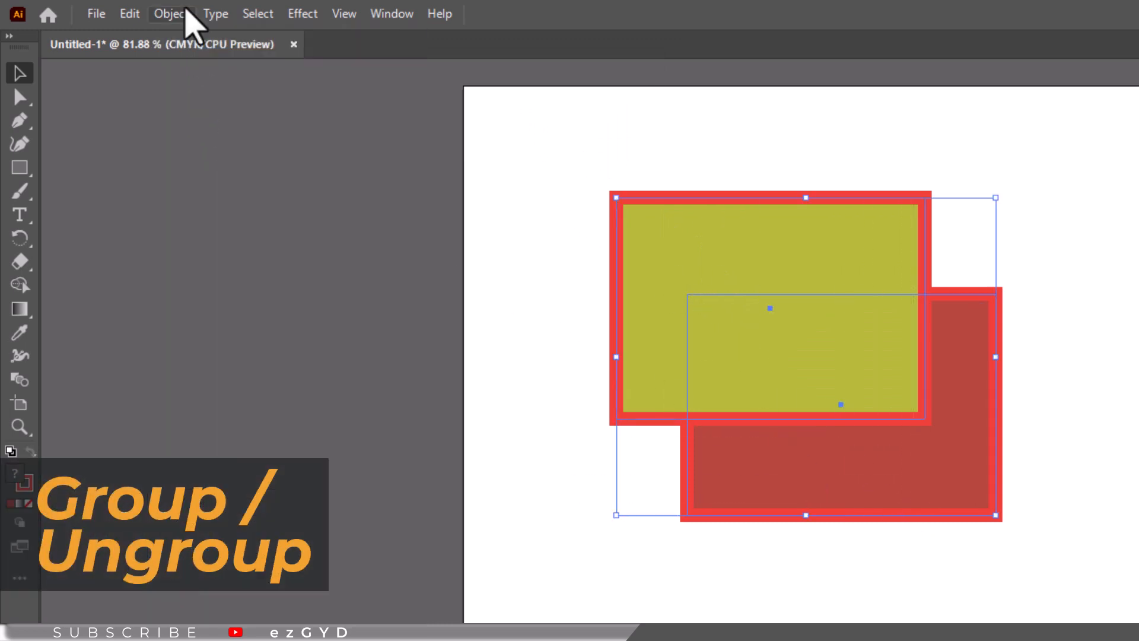
left_click(749, 298)
left_click_drag(638, 302, 652, 399)
Ungroup the two rectangles and select only the olive one.
left_click(170, 14)
left_click(166, 128)
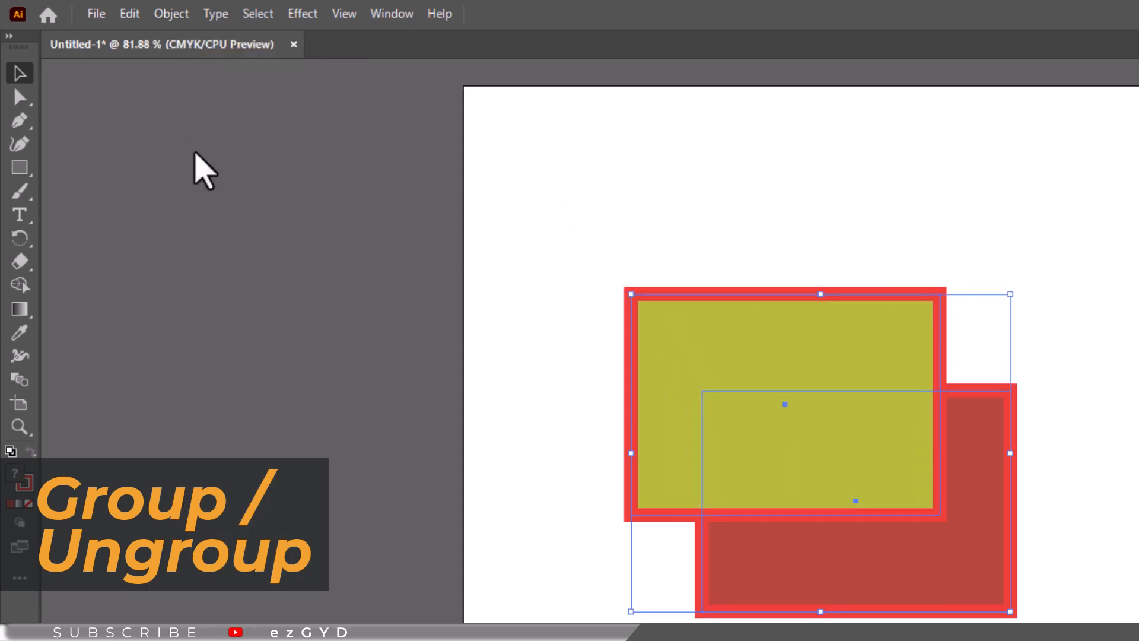
left_click(617, 289)
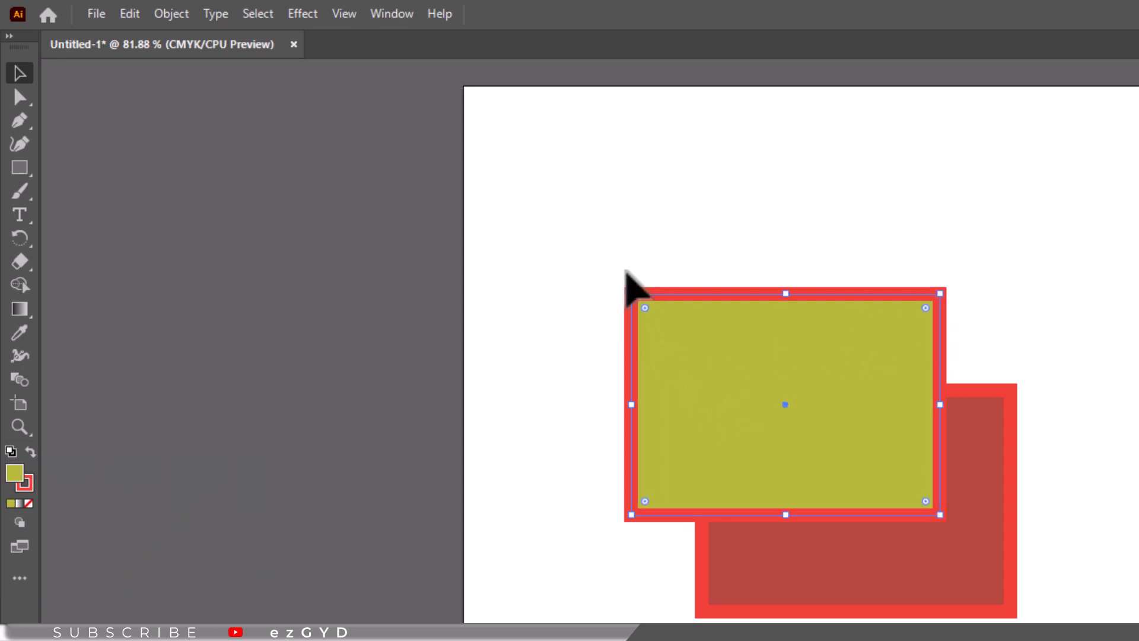
Shift the olive rectangle slightly up and to the left with the Direct Selection tool, and deselect it.
left_click(19, 97)
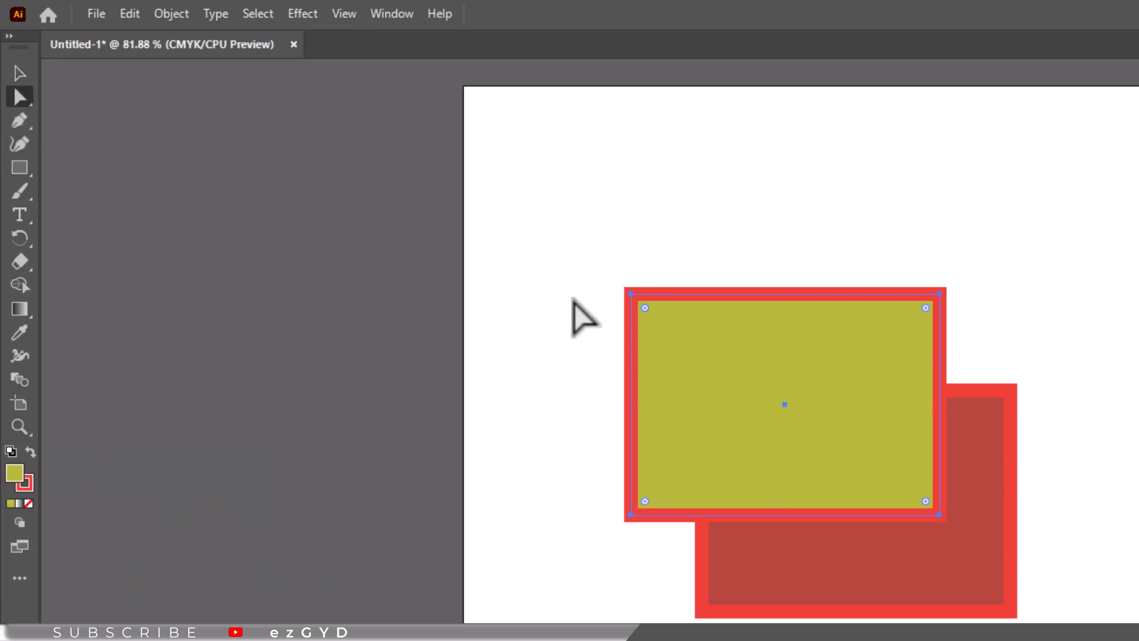
left_click(631, 294)
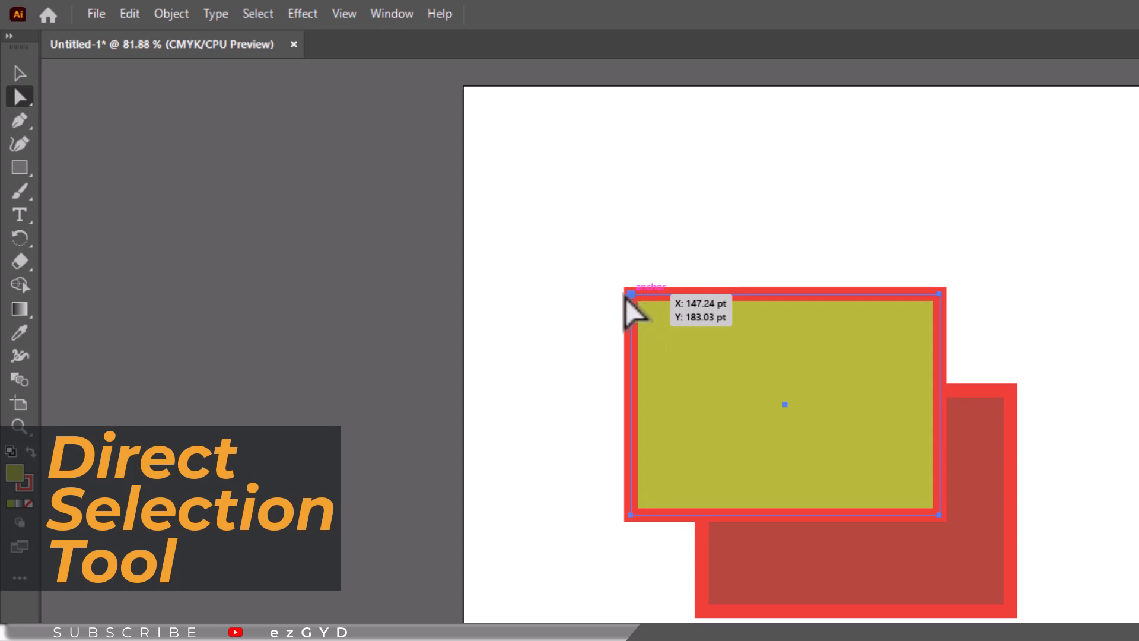
left_click_drag(625, 297, 604, 283)
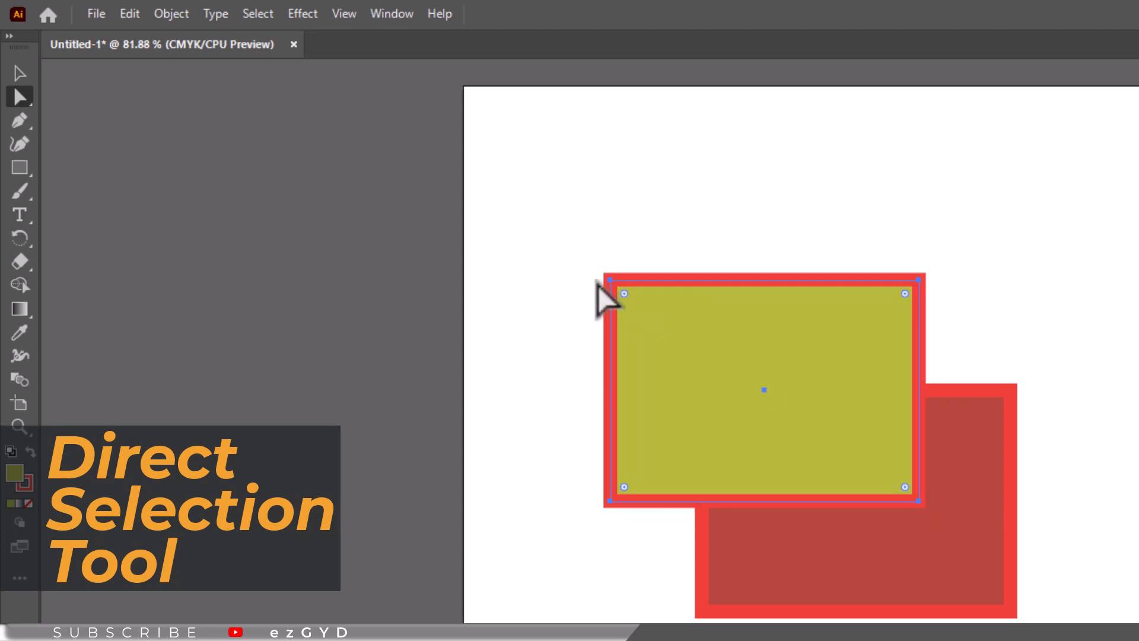
left_click(510, 302)
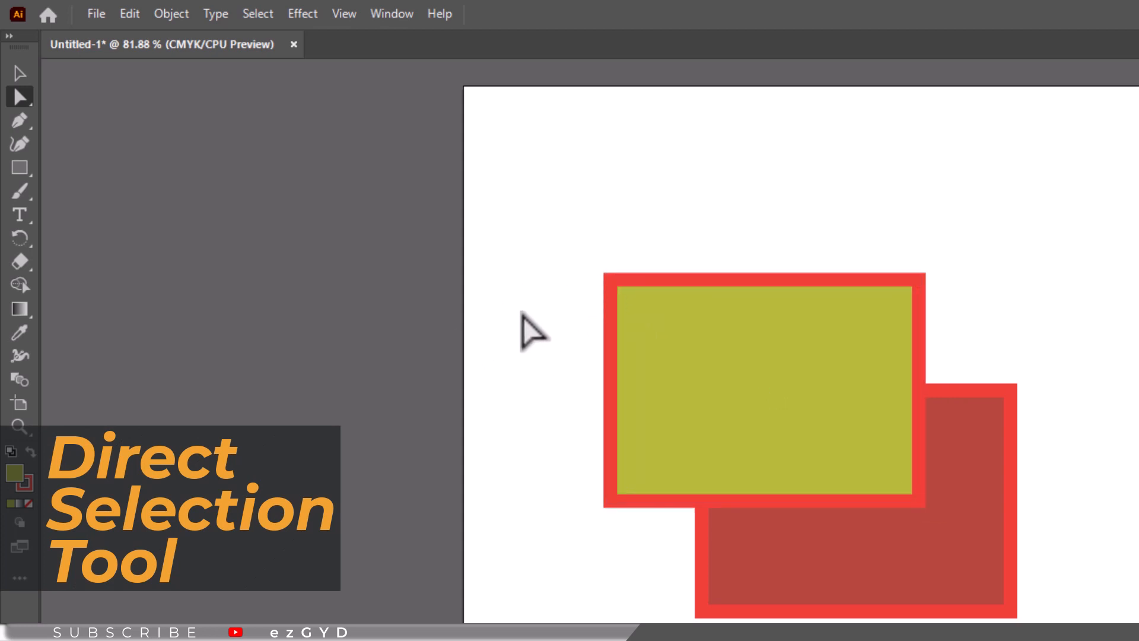
Reshape the olive rectangle by moving its upper-left anchor point up and outward, and repositioning its lower-left anchor point.
left_click(614, 284)
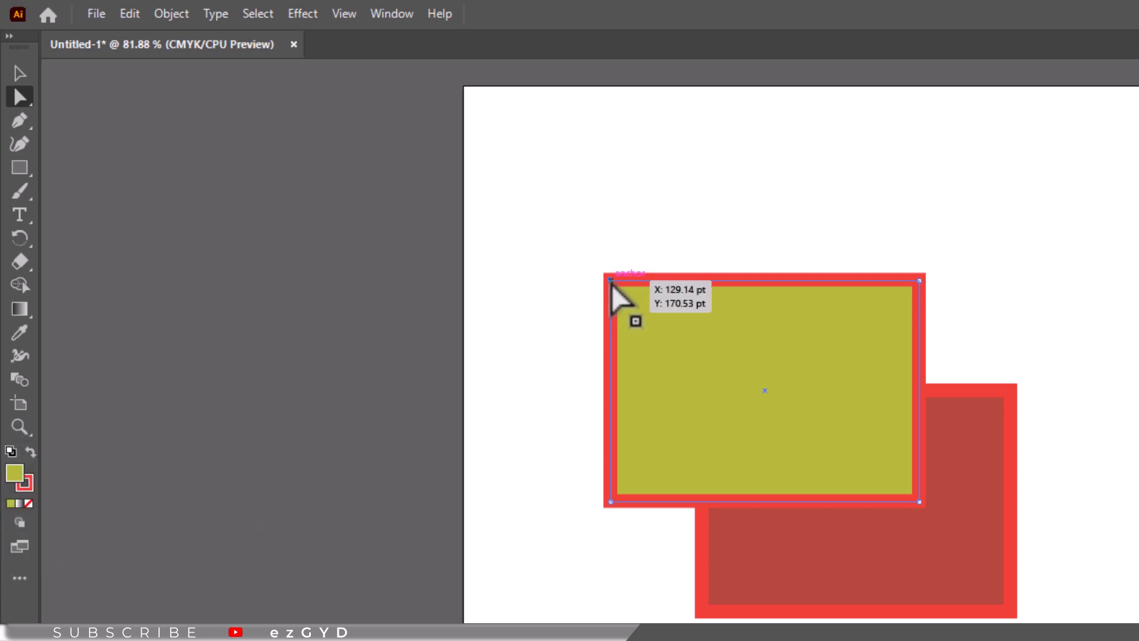
left_click_drag(611, 282, 564, 222)
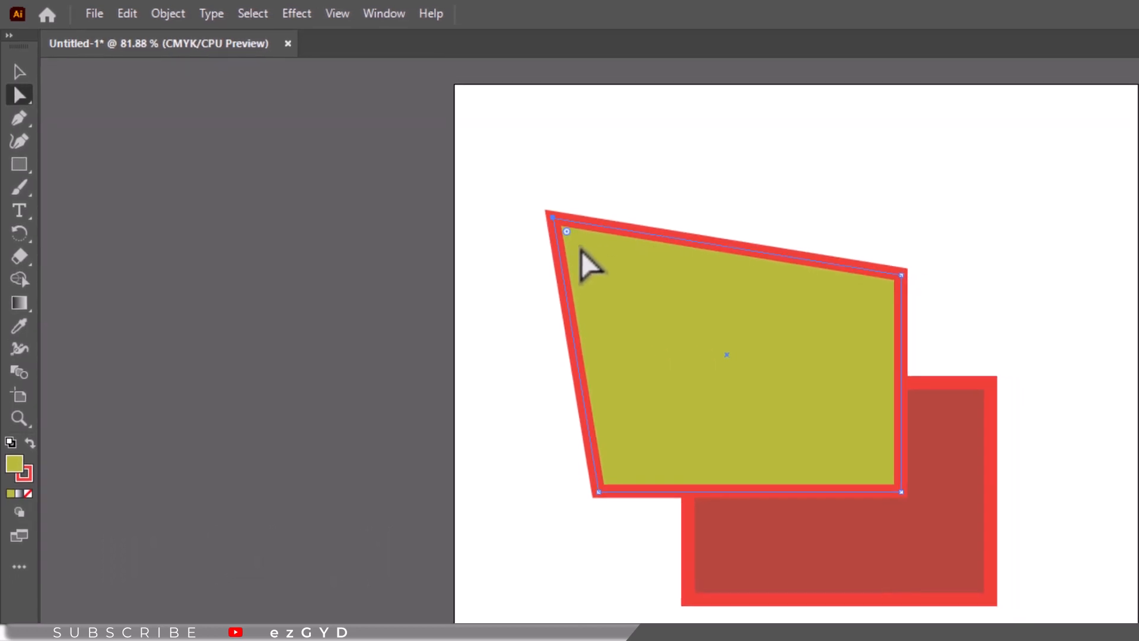
left_click_drag(599, 491, 574, 551)
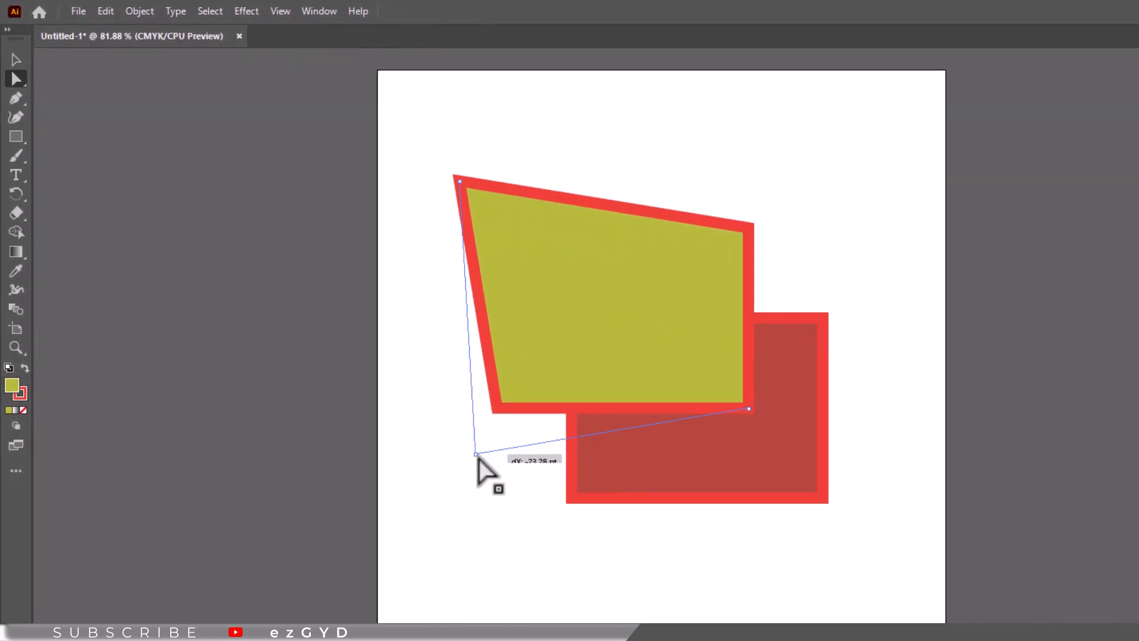
left_click_drag(478, 456, 526, 443)
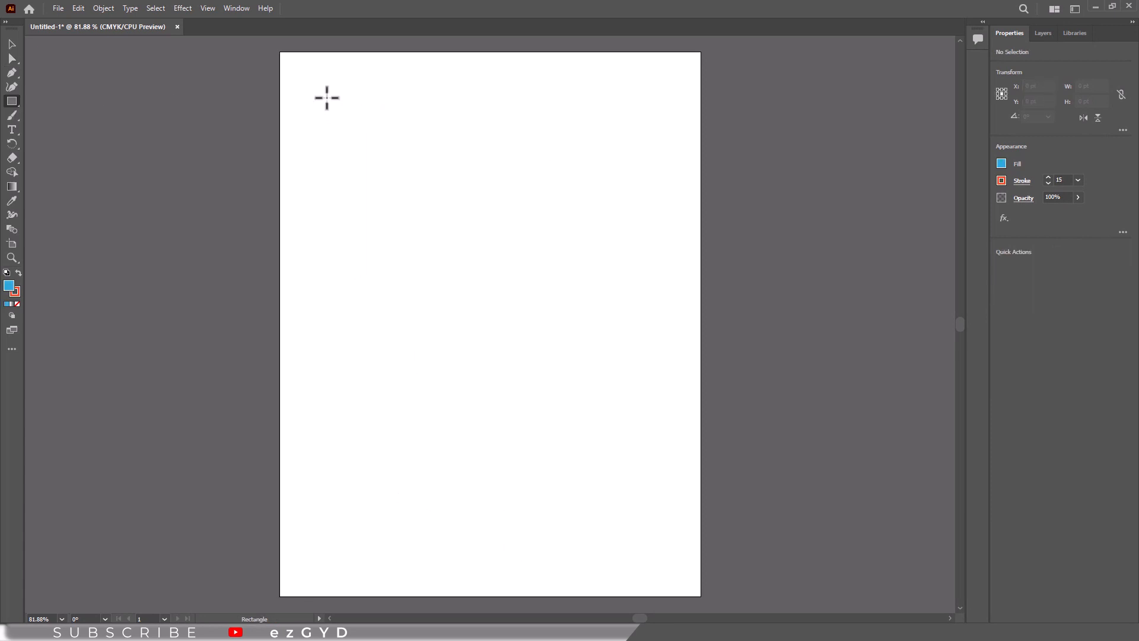
Draw a square near the artboard's upper-left corner and a circle of similar size to the right of it.
mouse_move(372, 154)
left_mouse_down()
mouse_move(412, 188)
mouse_move(369, 170)
mouse_move(453, 252)
mouse_move(378, 204)
left_mouse_up()
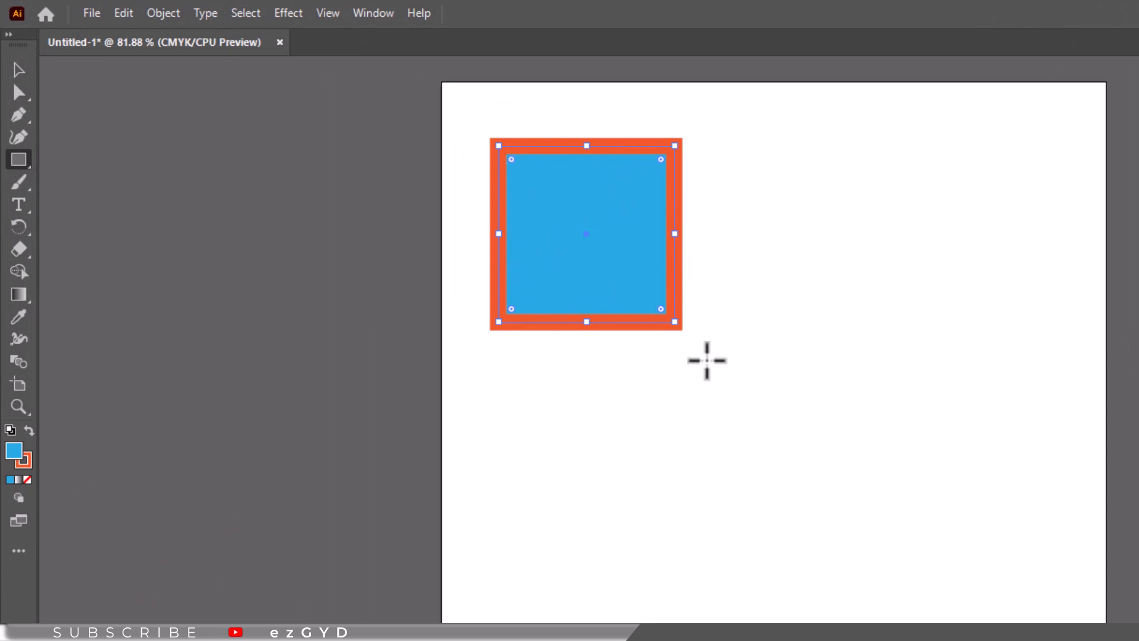
left_click(20, 160)
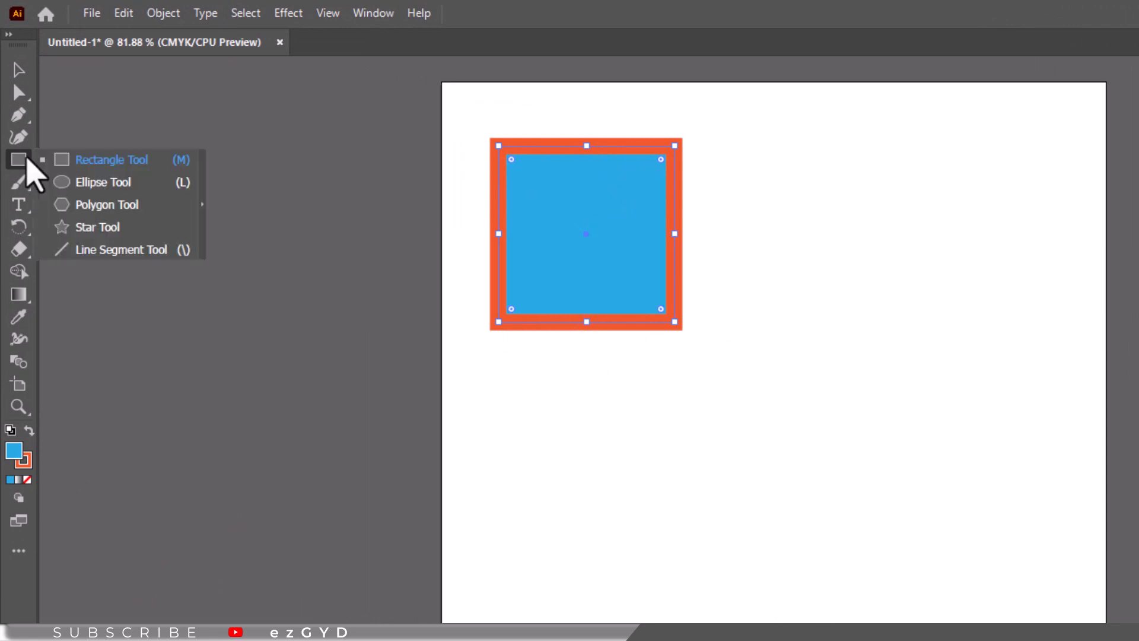
left_click(159, 183)
mouse_move(774, 154)
left_mouse_down()
mouse_move(936, 302)
mouse_move(961, 358)
mouse_move(923, 315)
mouse_move(966, 343)
left_mouse_up()
Draw a horizontal straight line below the square and circle with the Pen tool, and move it slightly up and to the left.
key("p")
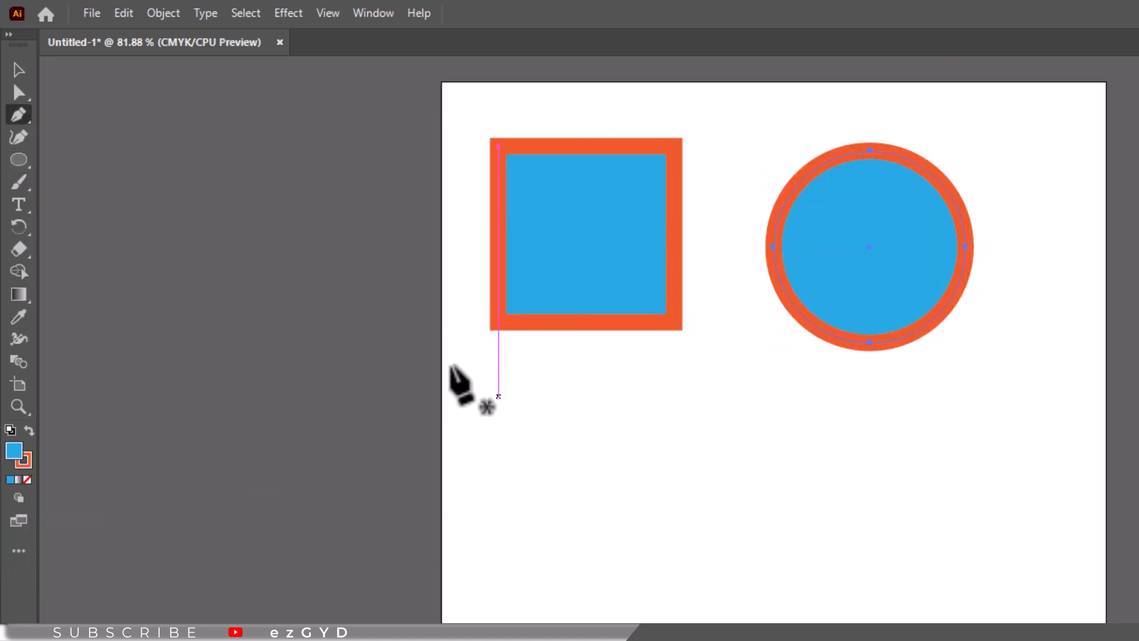
left_click(602, 550)
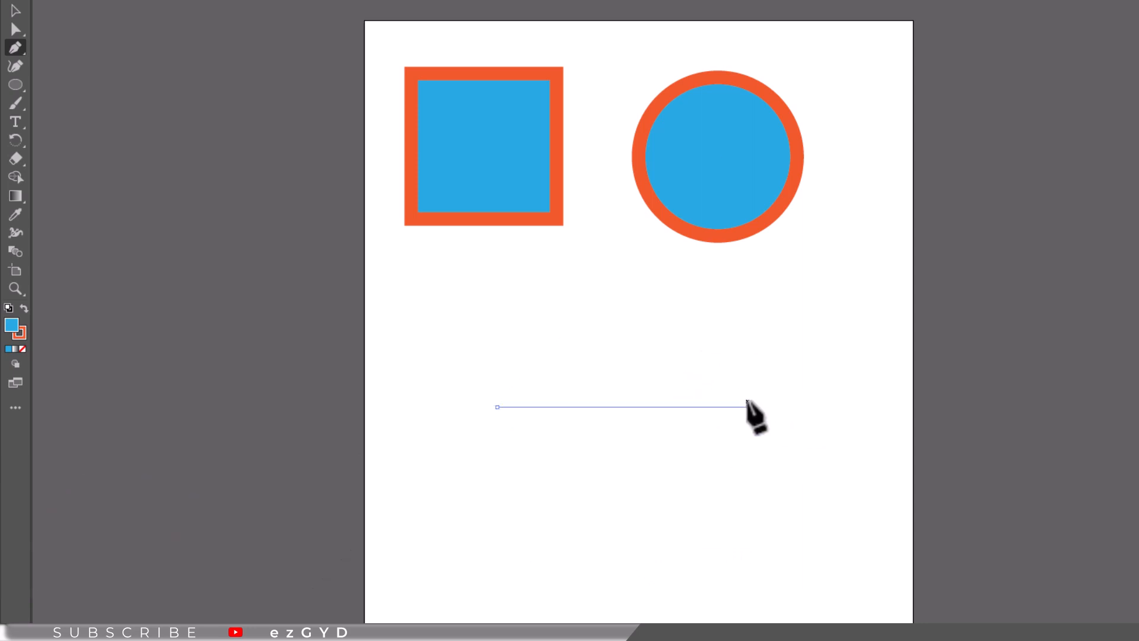
left_click(747, 406)
left_click(13, 8)
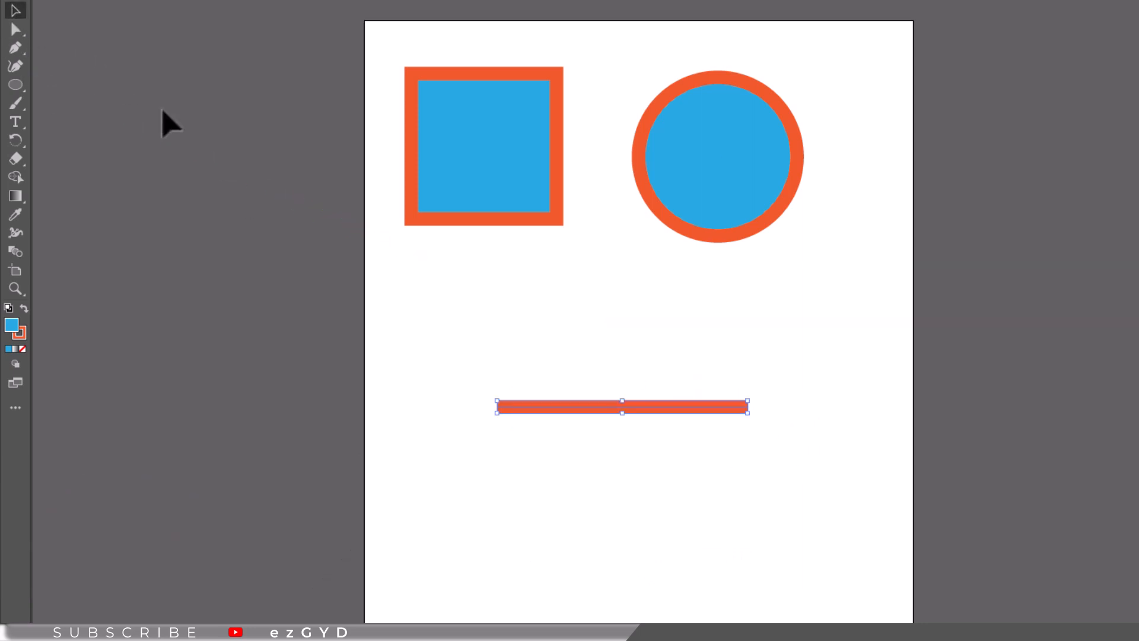
left_click_drag(687, 407, 637, 372)
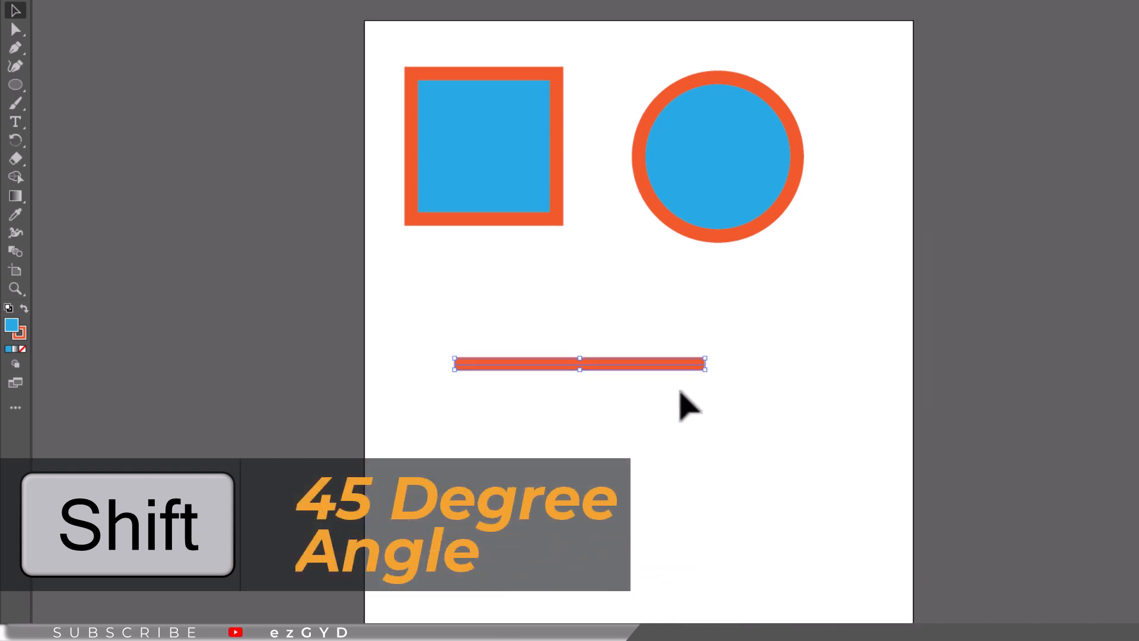
Rotate the straight line by 45 degrees, and undo the rotation.
left_click_drag(710, 378, 679, 452)
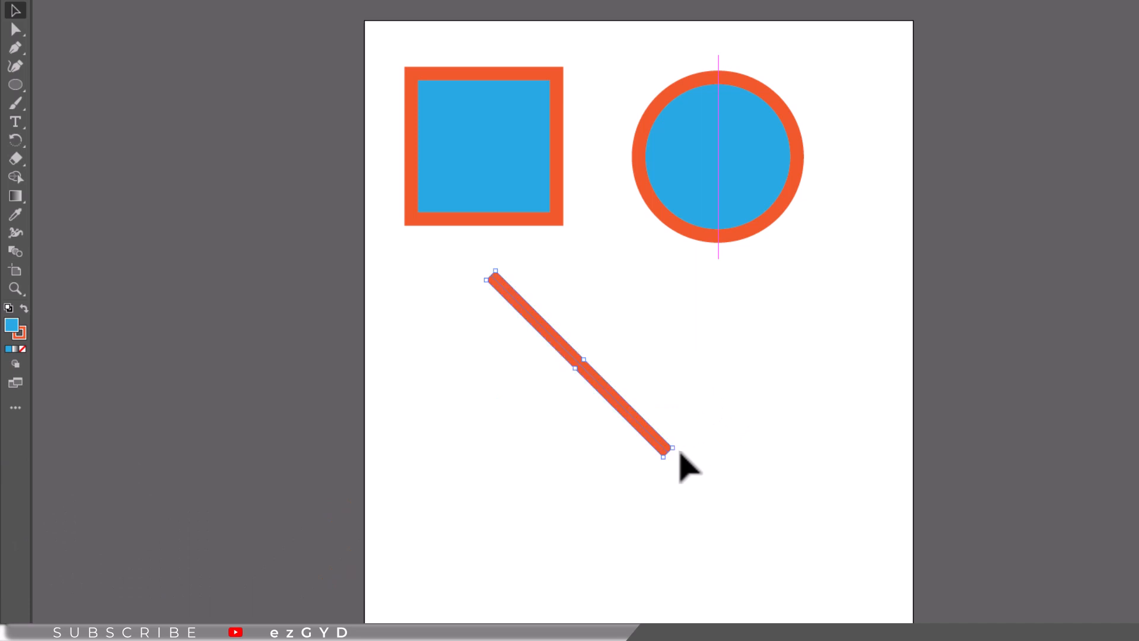
key("ctrl+z")
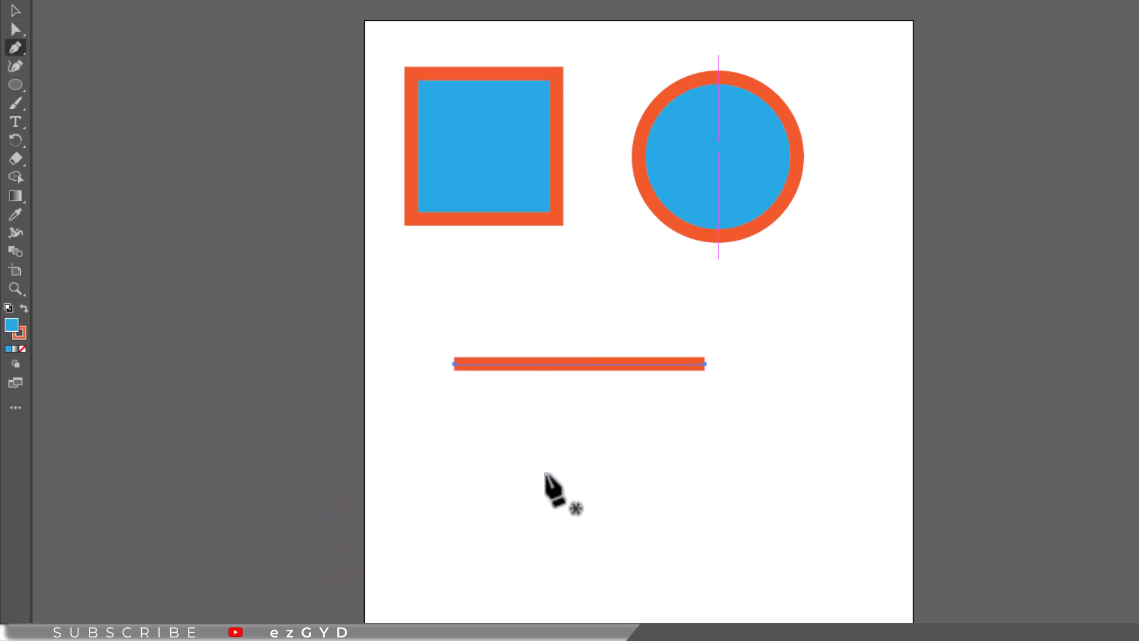
Draw an open path of six corner points clockwise in the space below the straight line with the Pen tool.
left_click(546, 475)
left_click(768, 428)
left_click(842, 544)
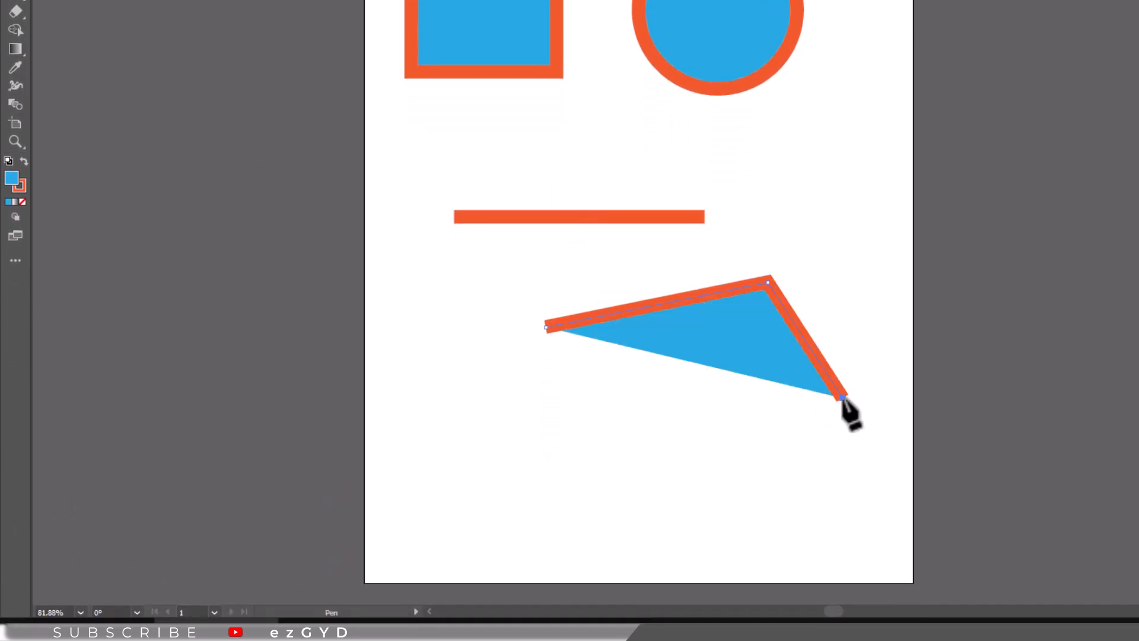
left_click(843, 492)
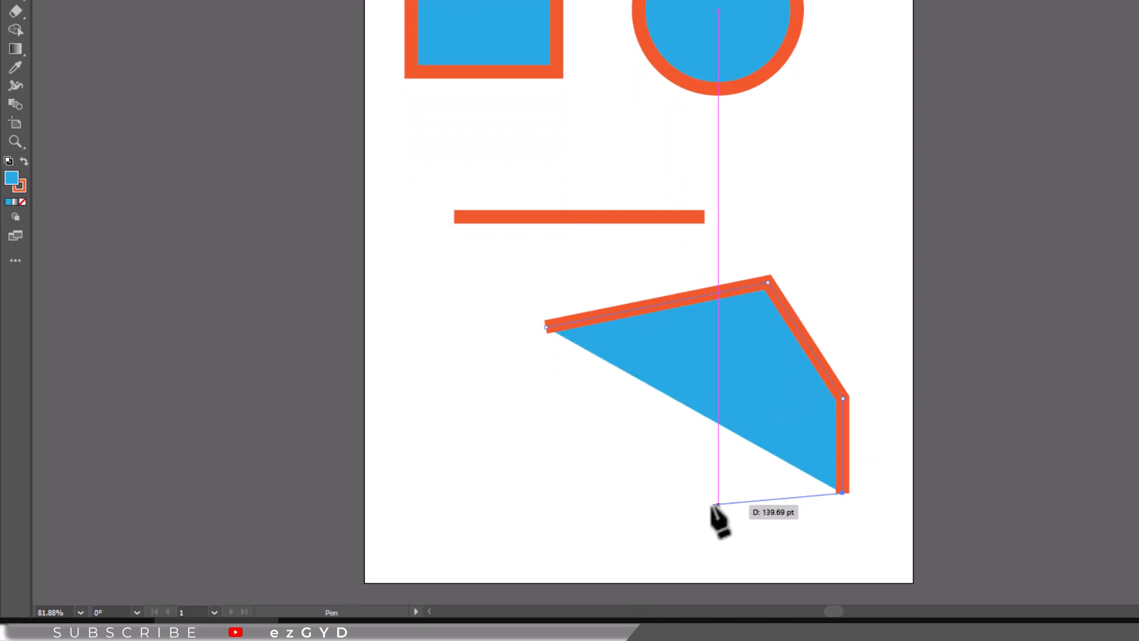
left_click(699, 523)
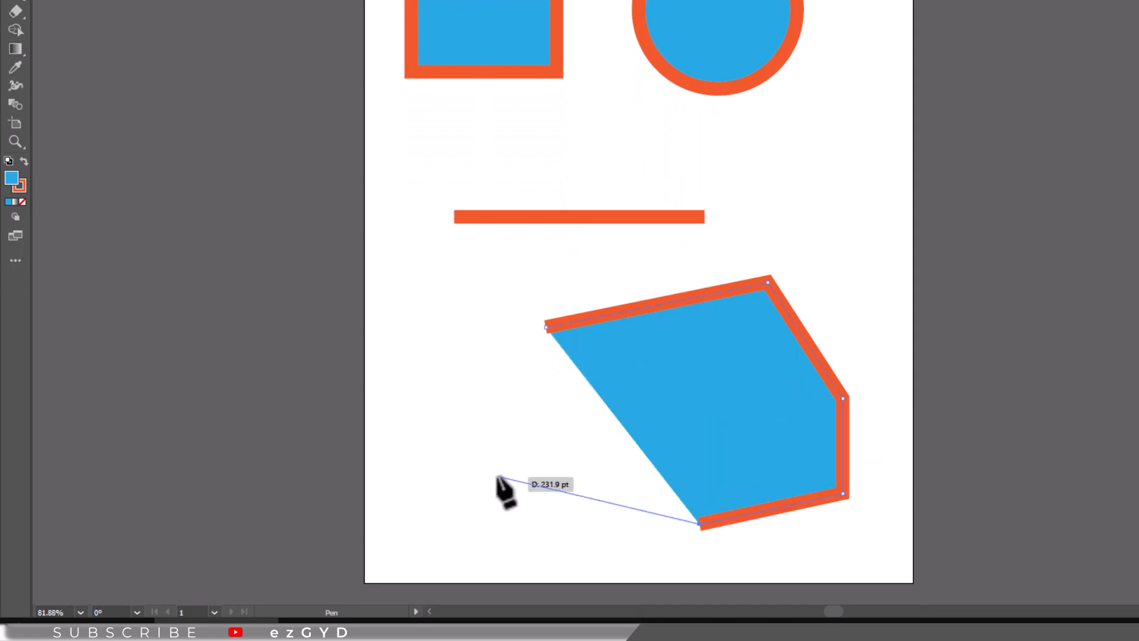
left_click(539, 534)
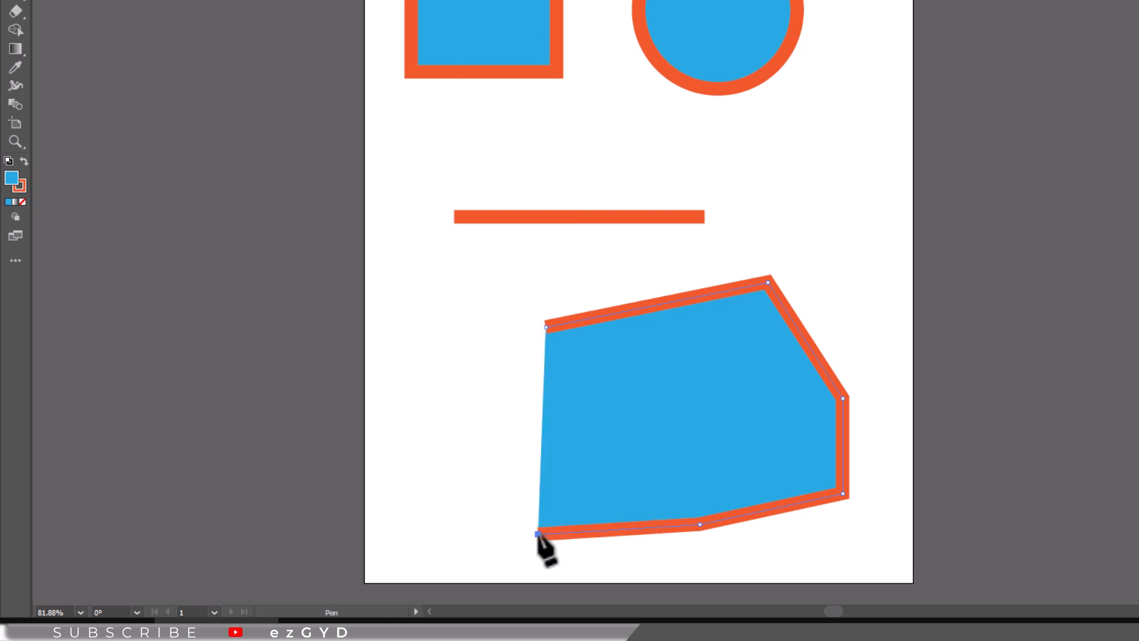
Close the path through a seventh corner point on its left side, and undo the closing segment and that point.
left_click(460, 442)
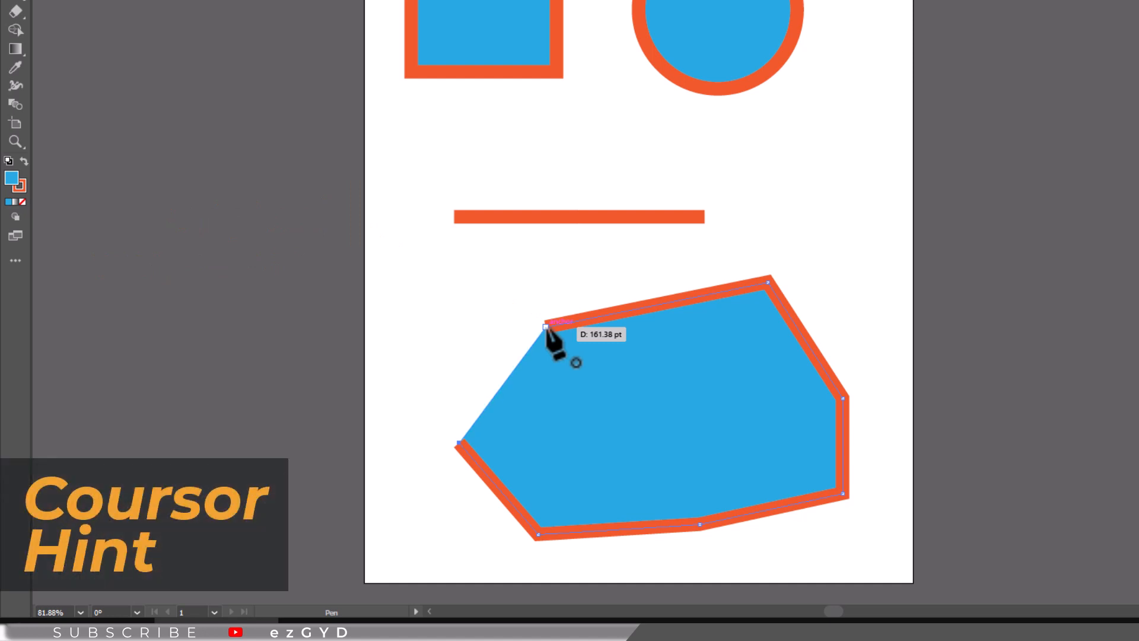
left_click(546, 327)
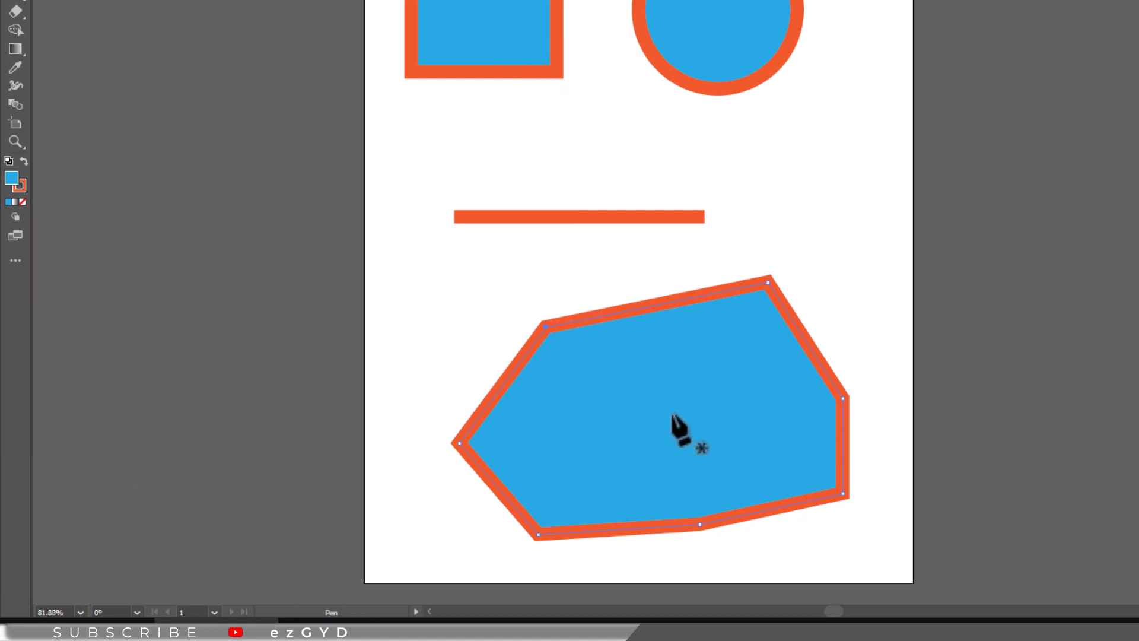
key("ctrl+z")
key("ctrl+z")
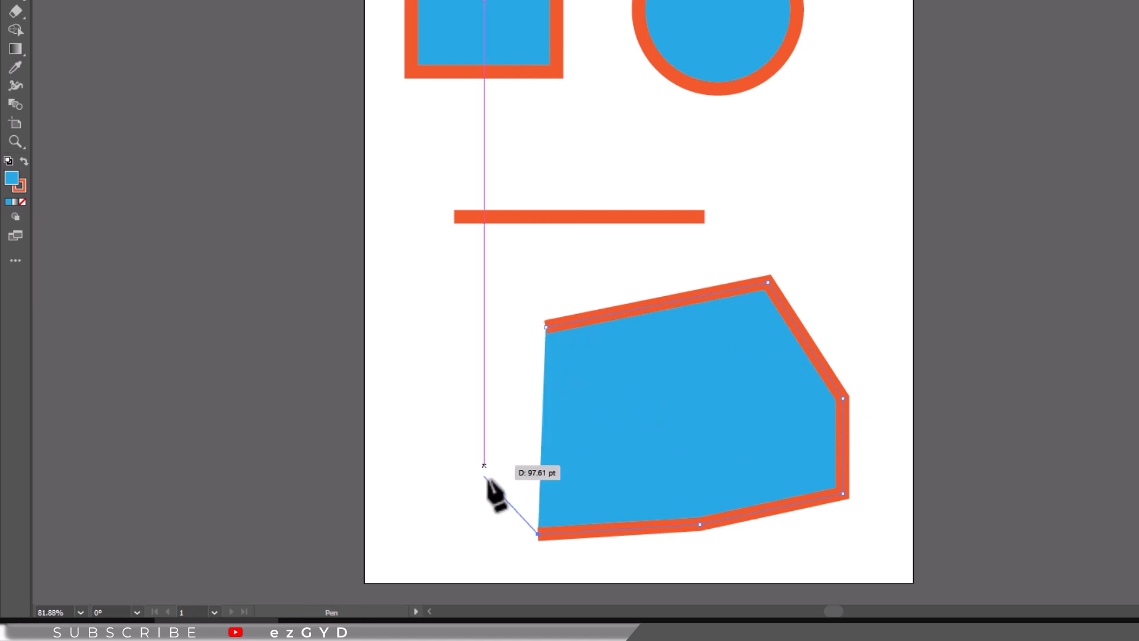